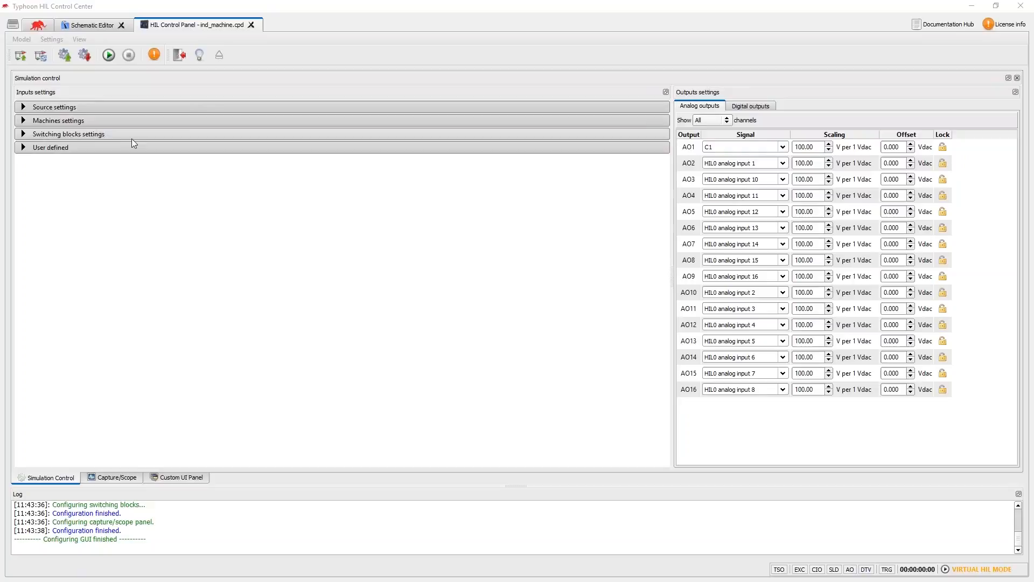
Set the amplitude of the three-phase sine source Vs1 to 230 V in the source settings
click(61, 149)
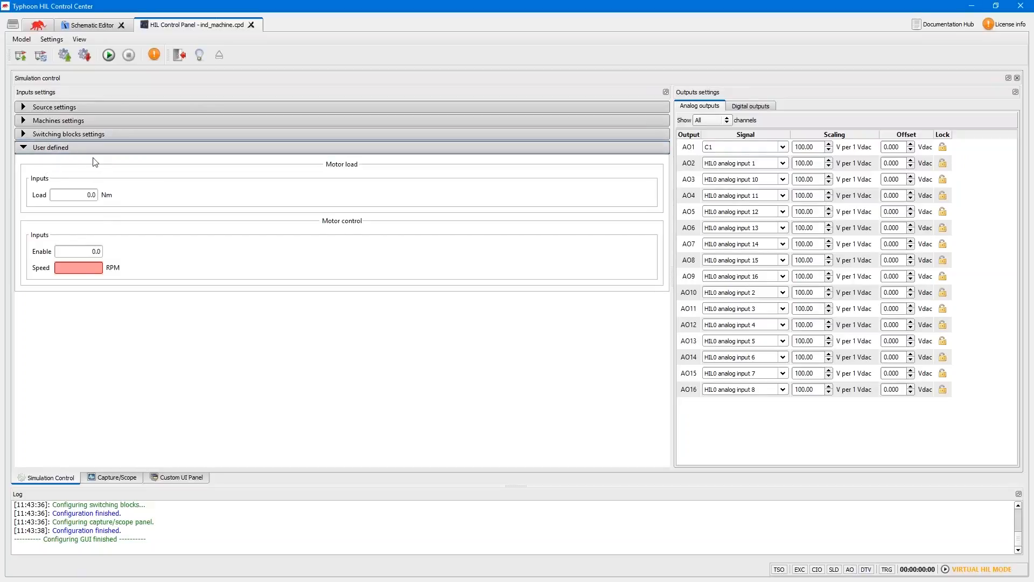
click(81, 146)
click(72, 107)
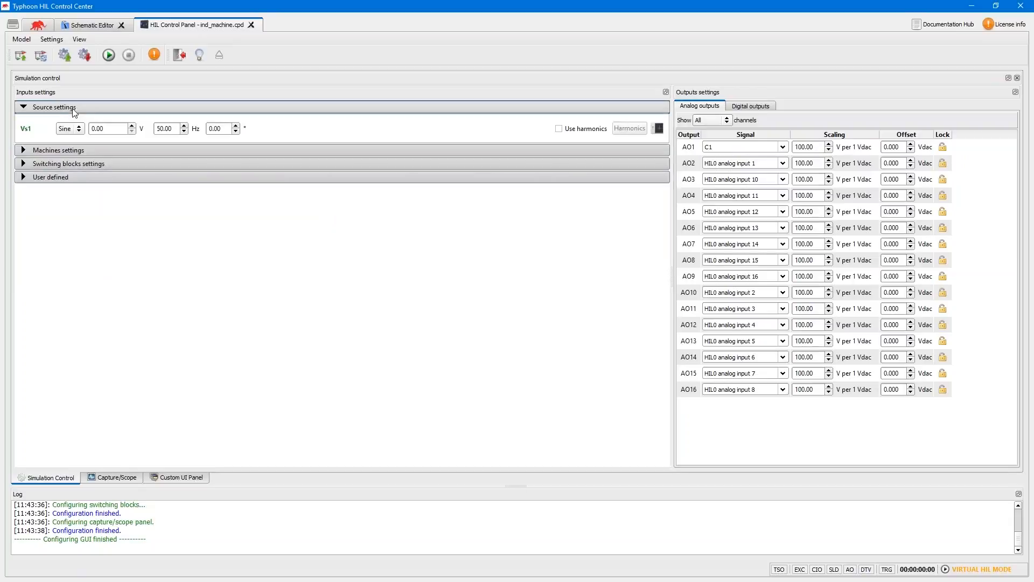
double_click(95, 128)
text(23)
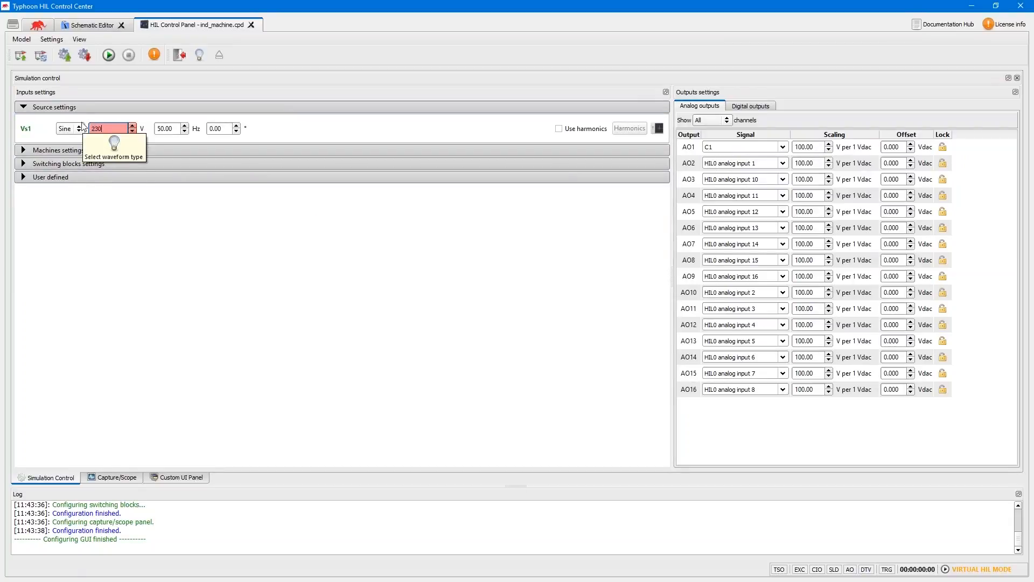
text(0)
key(Return)
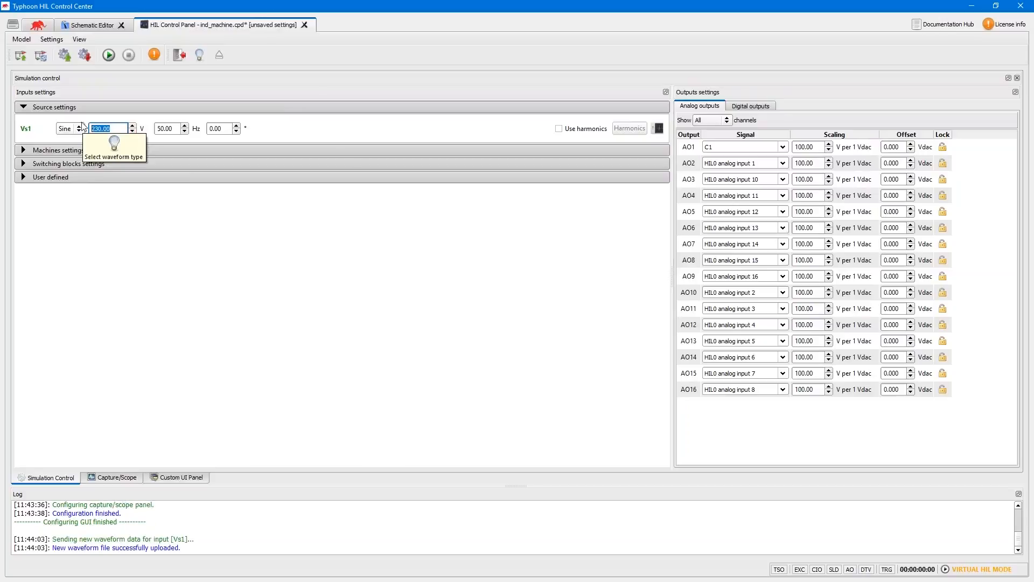
click(24, 107)
Review the induction machine's load settings in the control panel and the load source and type in its schematic component properties
click(46, 121)
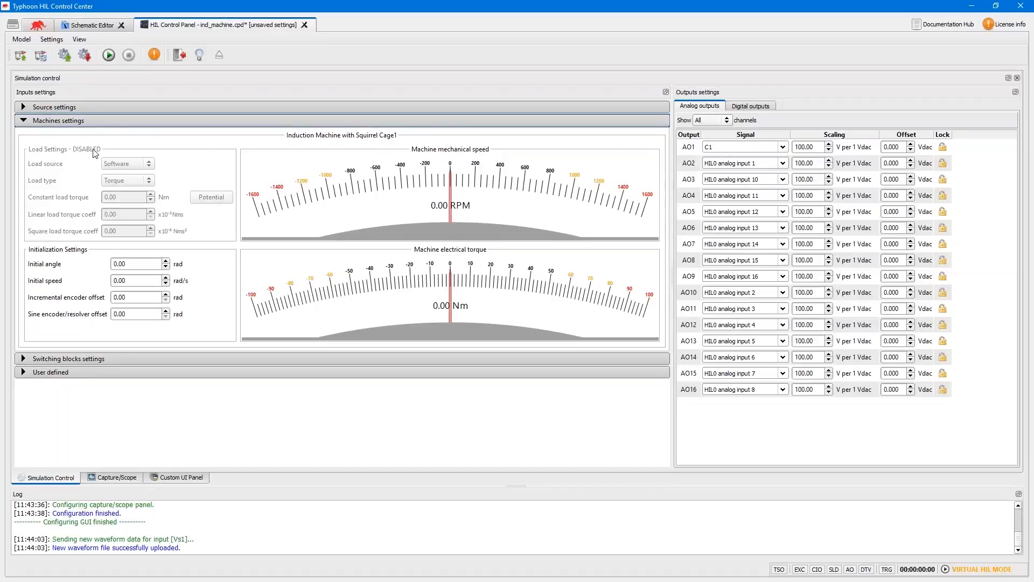
mouse_move(109, 158)
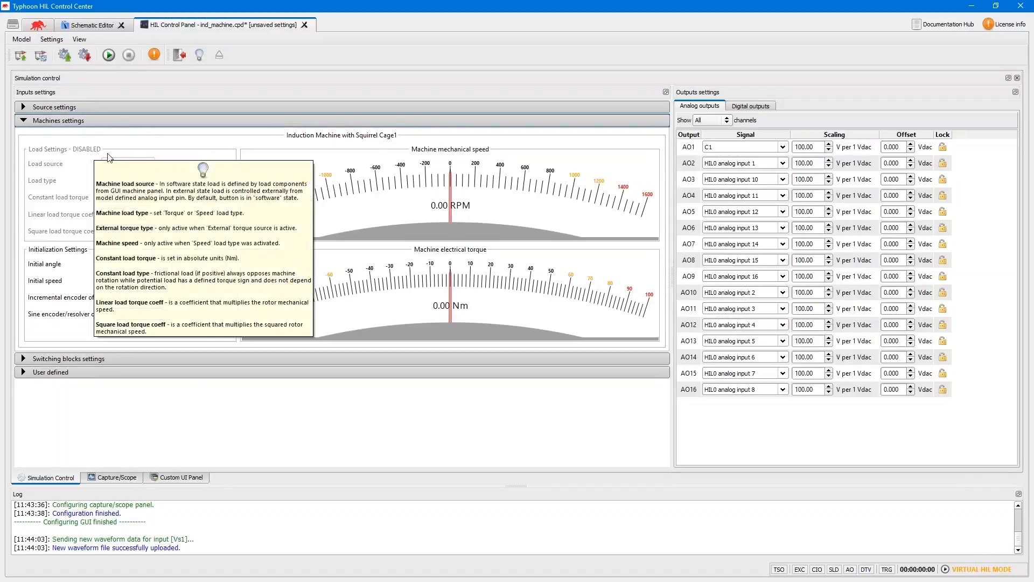
click(93, 24)
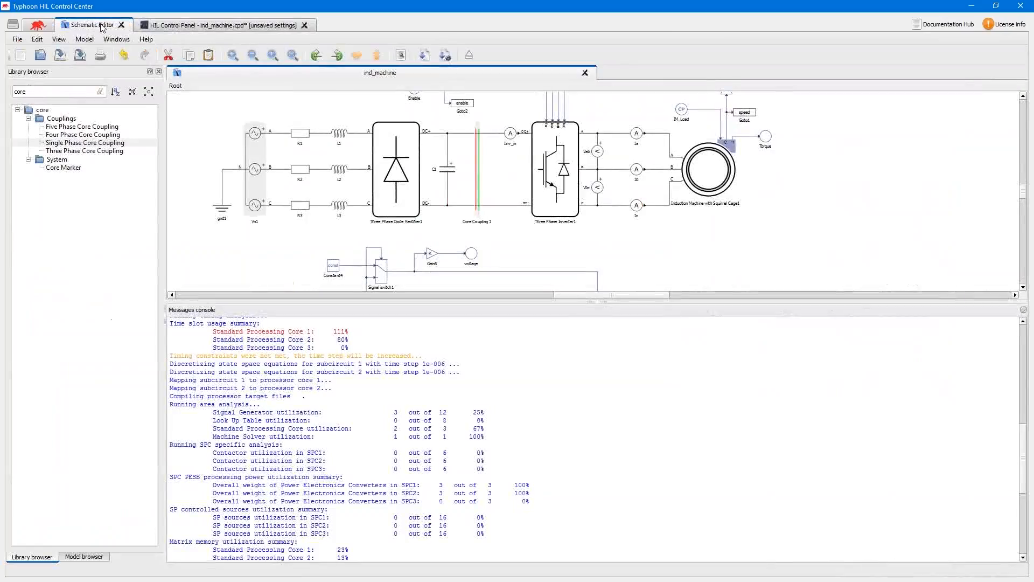
double_click(715, 166)
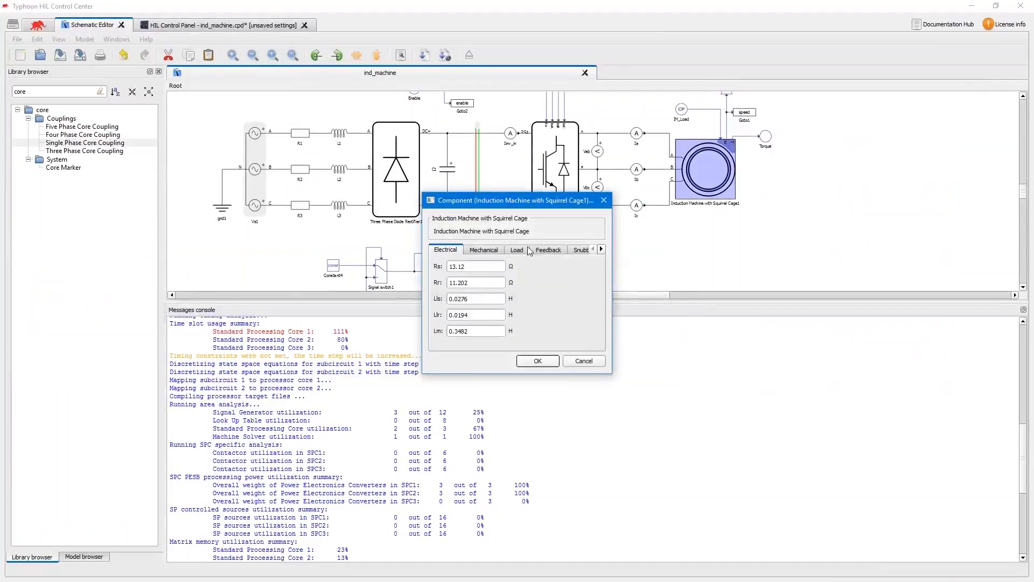
click(512, 252)
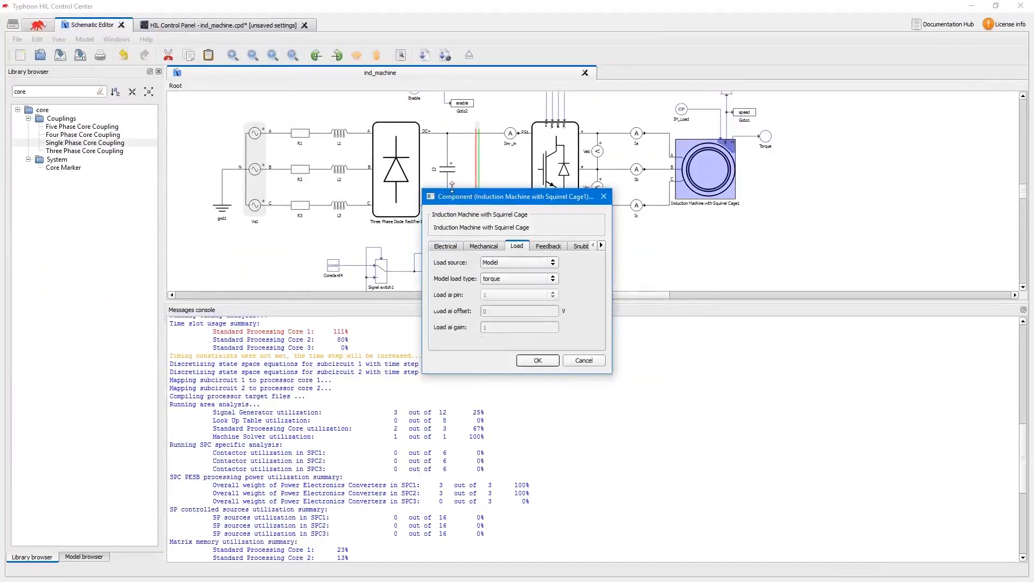
click(525, 259)
click(592, 290)
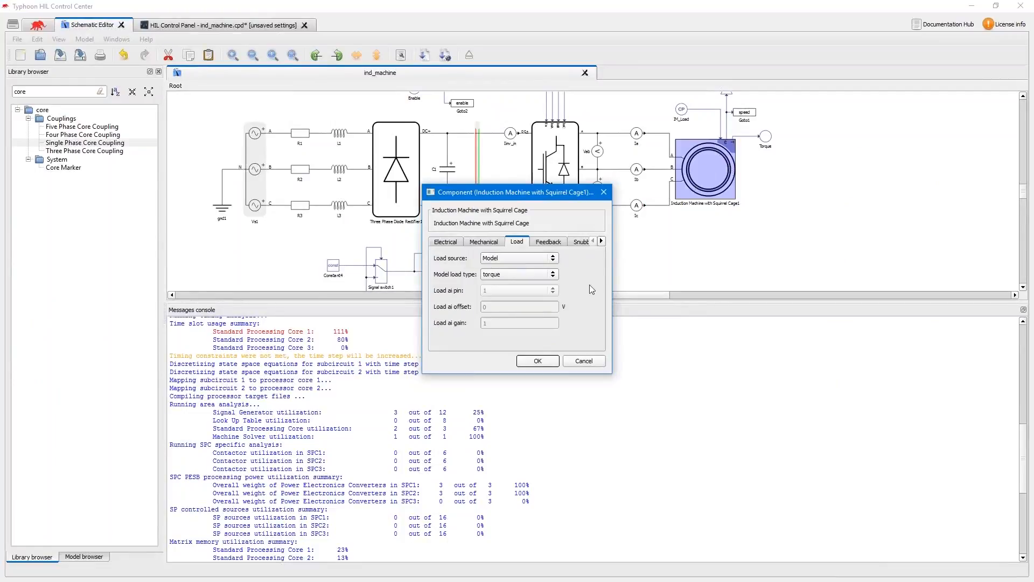
click(591, 365)
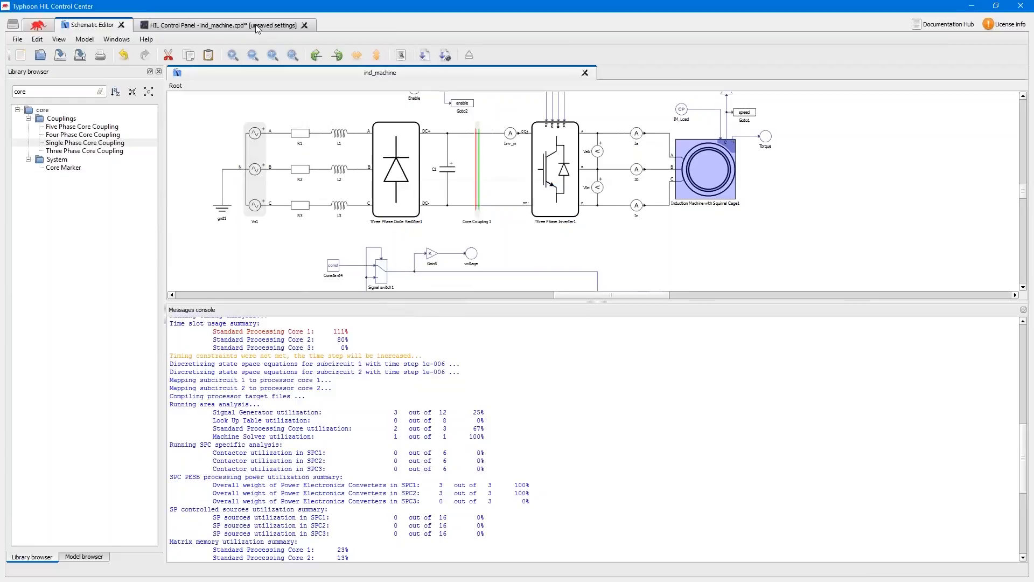
Return to the HIL Control Panel and set the user-defined motor control speed to 1000 RPM
click(257, 28)
click(69, 121)
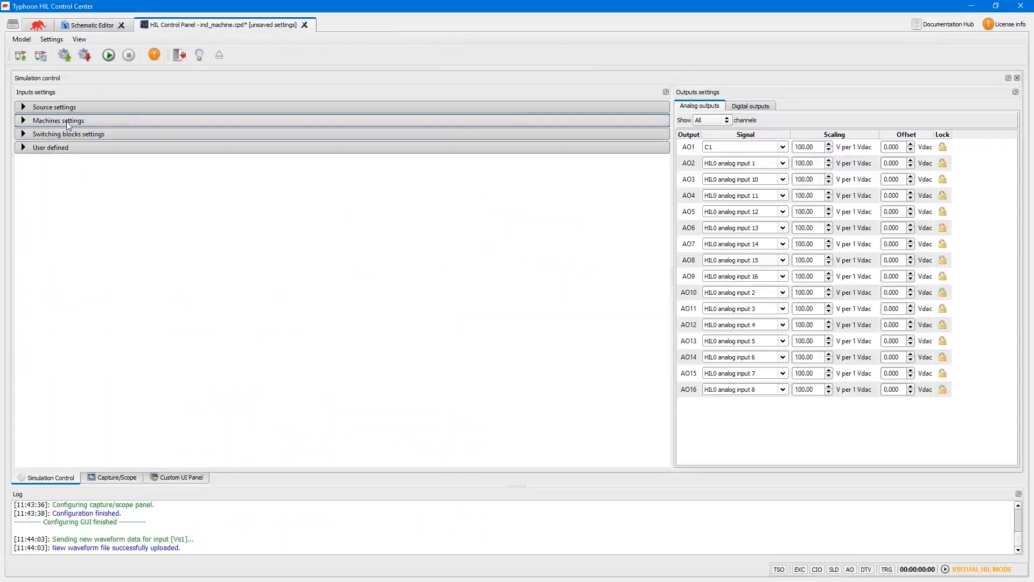
click(61, 148)
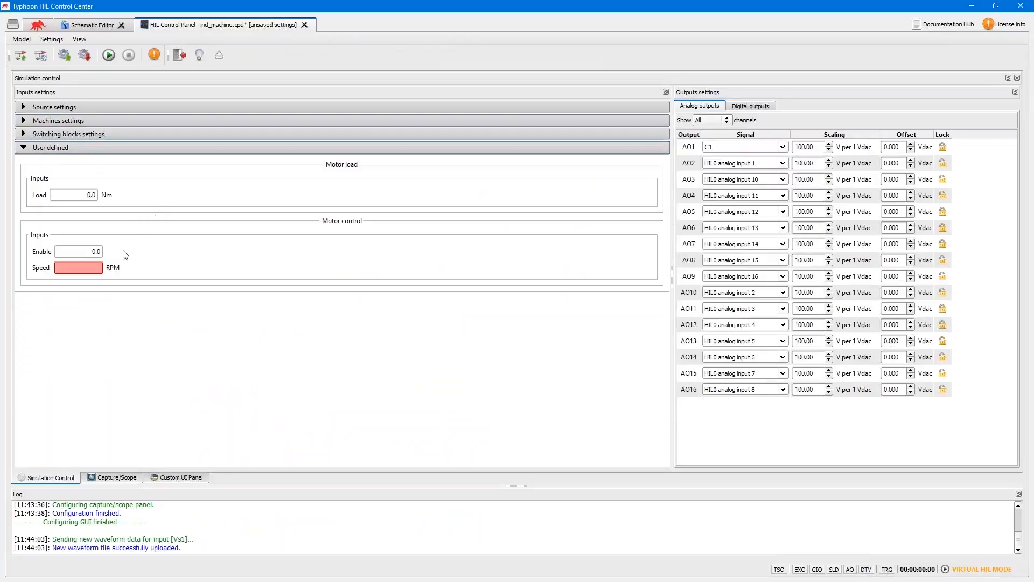
click(67, 268)
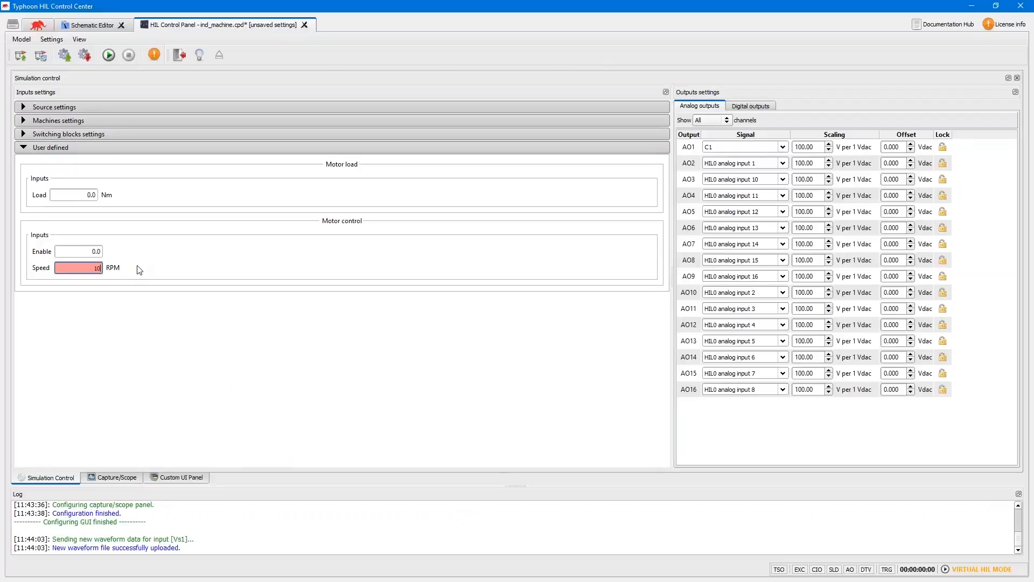
key(Return)
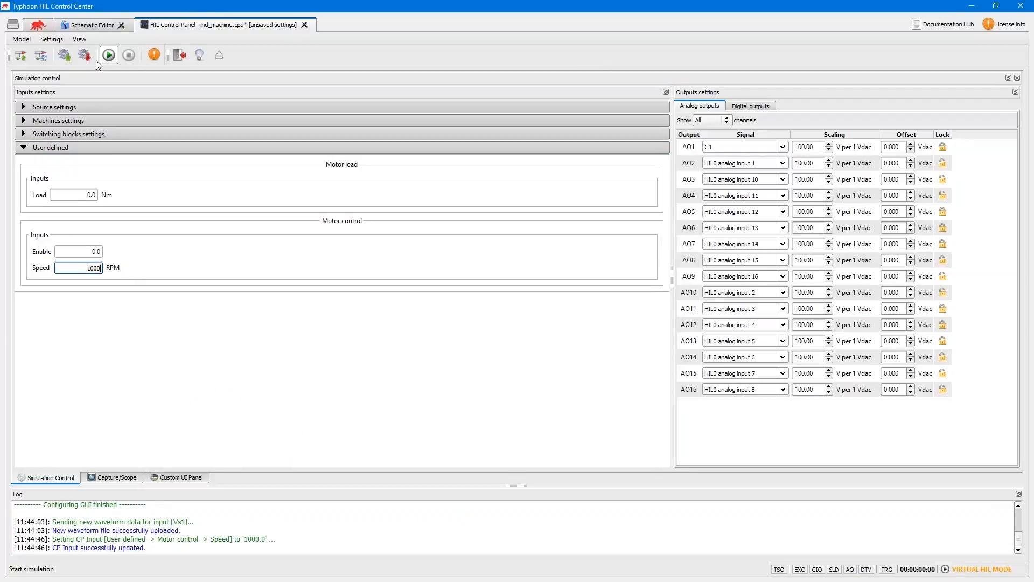
Start the simulation and set the motor control Enable input to 1 with the machine gauges expanded
click(109, 55)
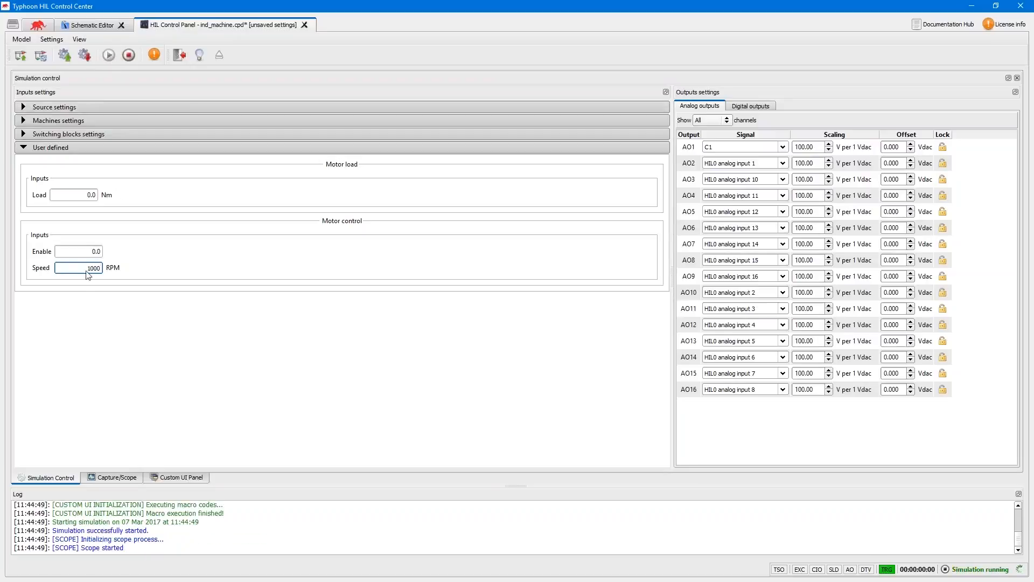
click(82, 249)
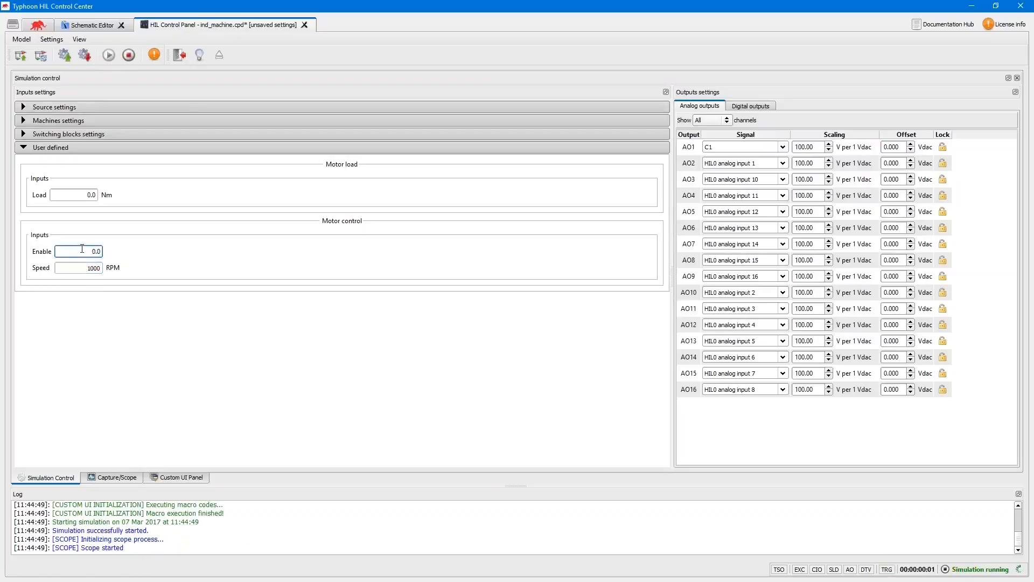
click(69, 121)
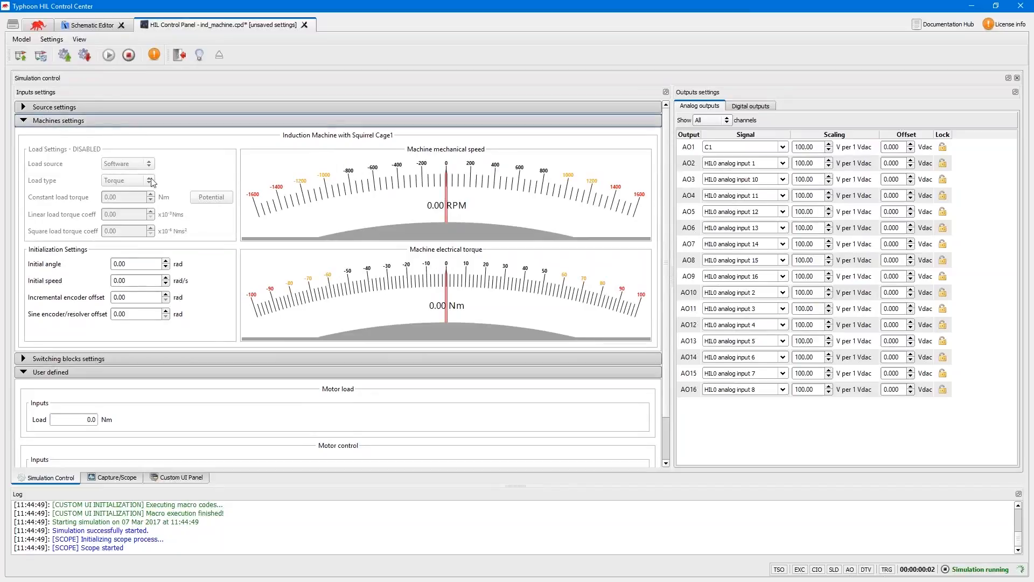
scroll(135, 245, down, 2)
click(74, 425)
key(ctrl+a)
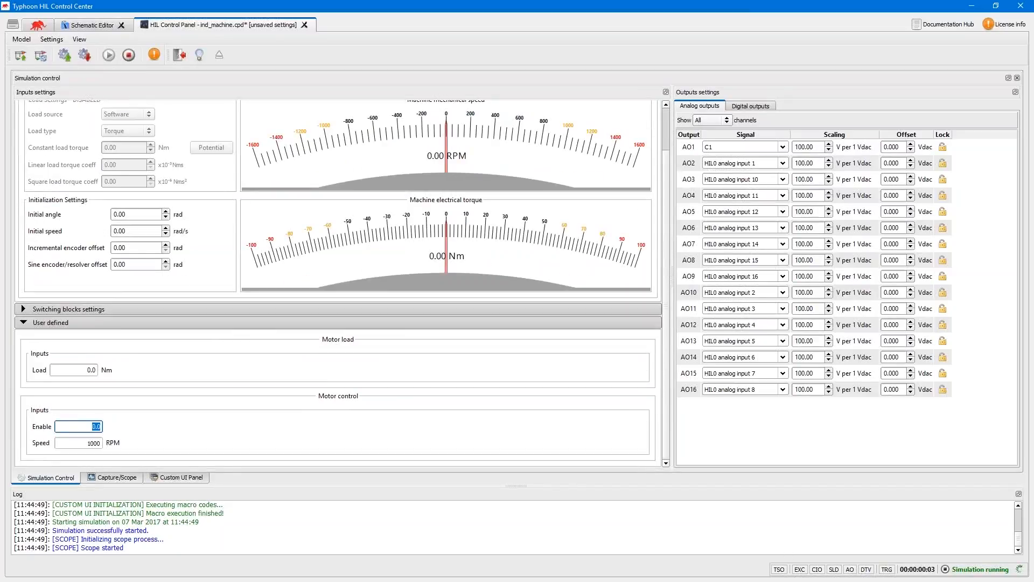
text(1)
key(Return)
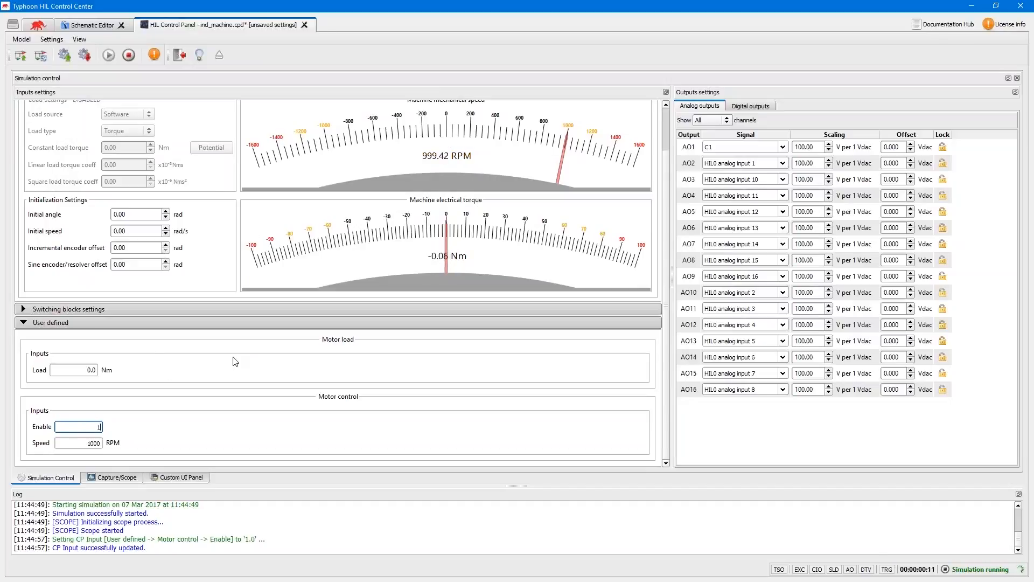
Examine the machine's mechanical speed and electrical torque gauges while the simulation runs
click(149, 403)
scroll(625, 268, up, 1)
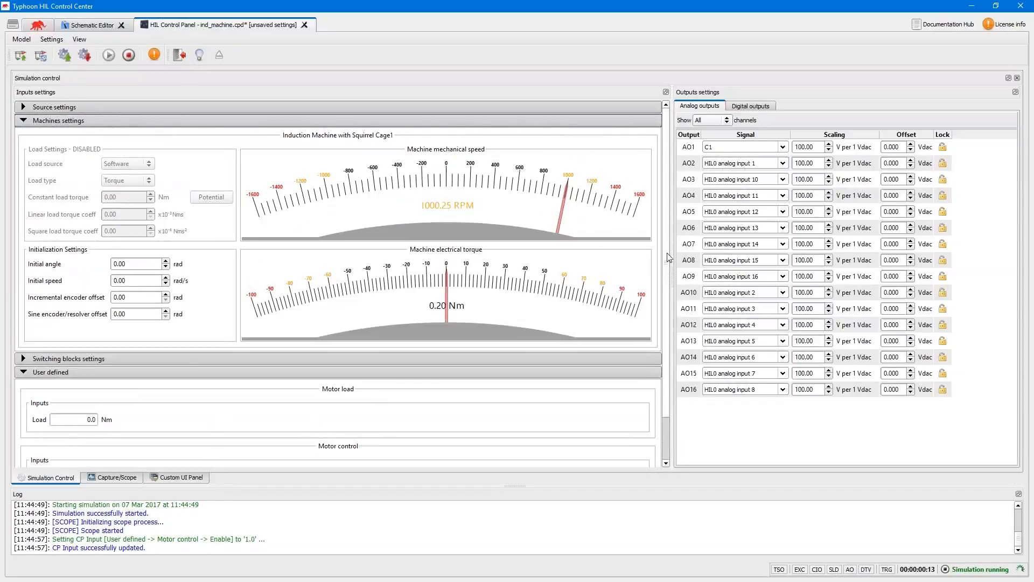
scroll(672, 312, down, 1)
scroll(671, 312, up, 1)
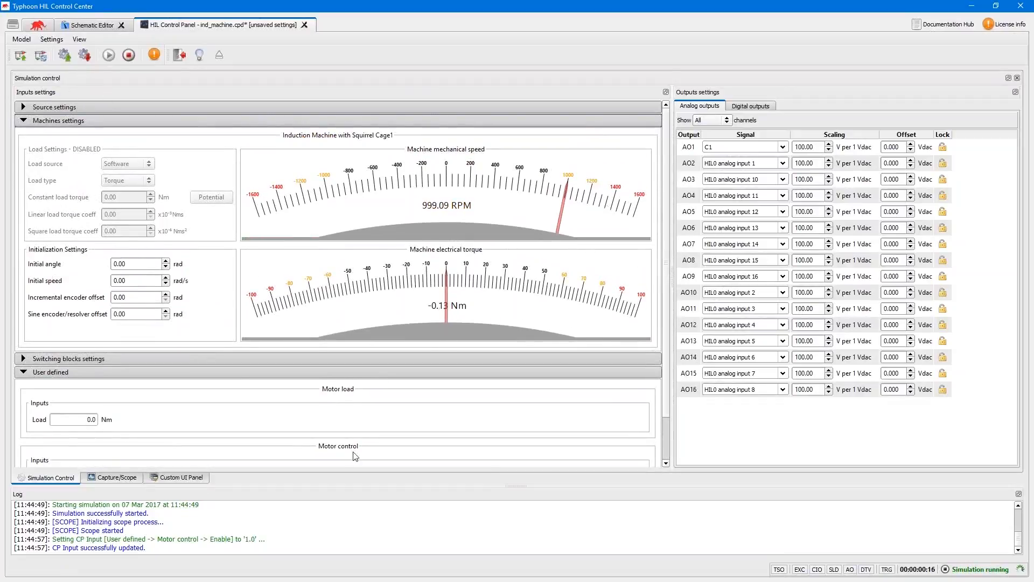
click(175, 478)
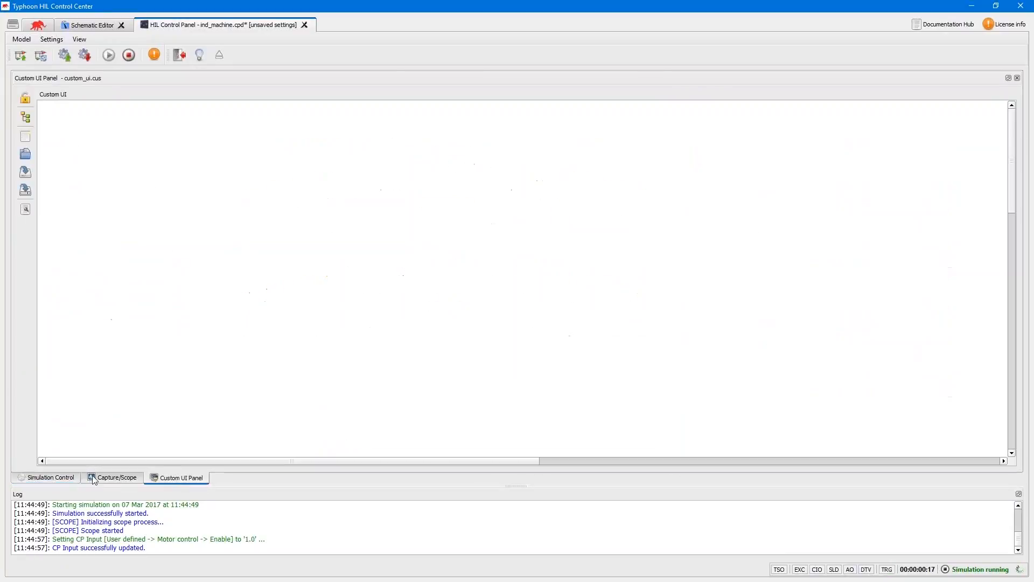
click(119, 480)
click(49, 479)
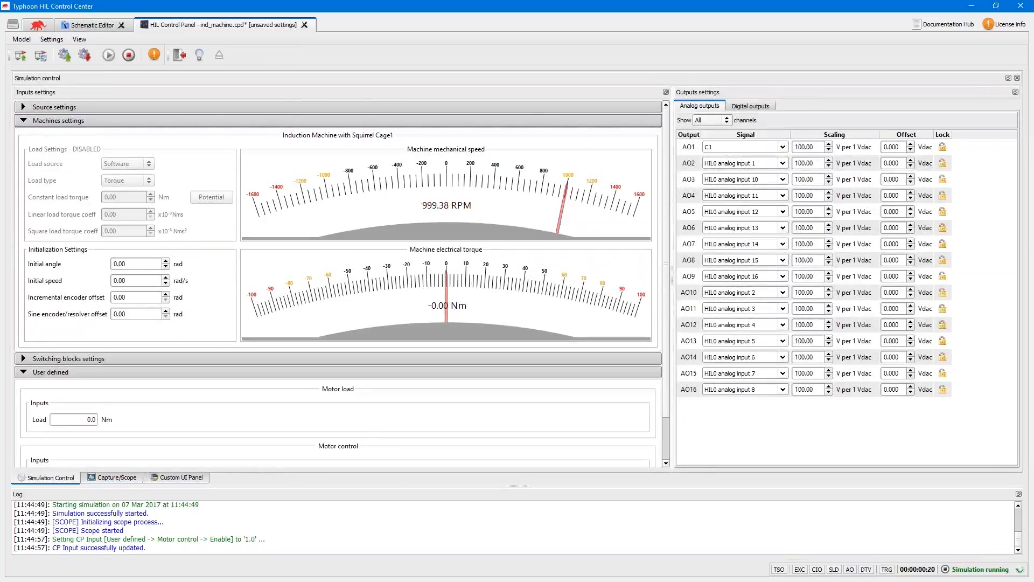
scroll(668, 261, down, 1)
scroll(668, 261, up, 1)
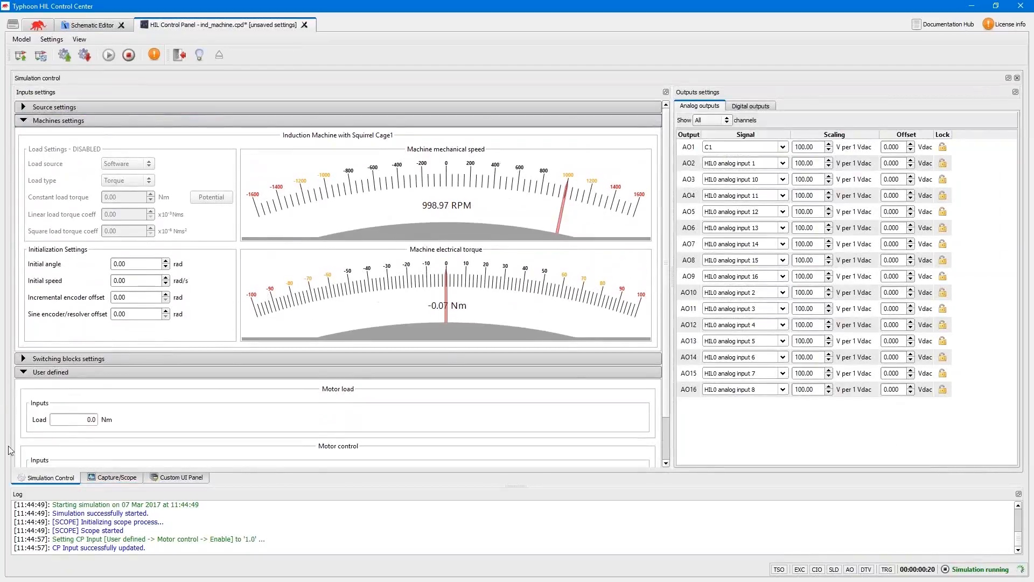
Open the scope's settings and assign the signal Ia to analog channel 2
click(117, 477)
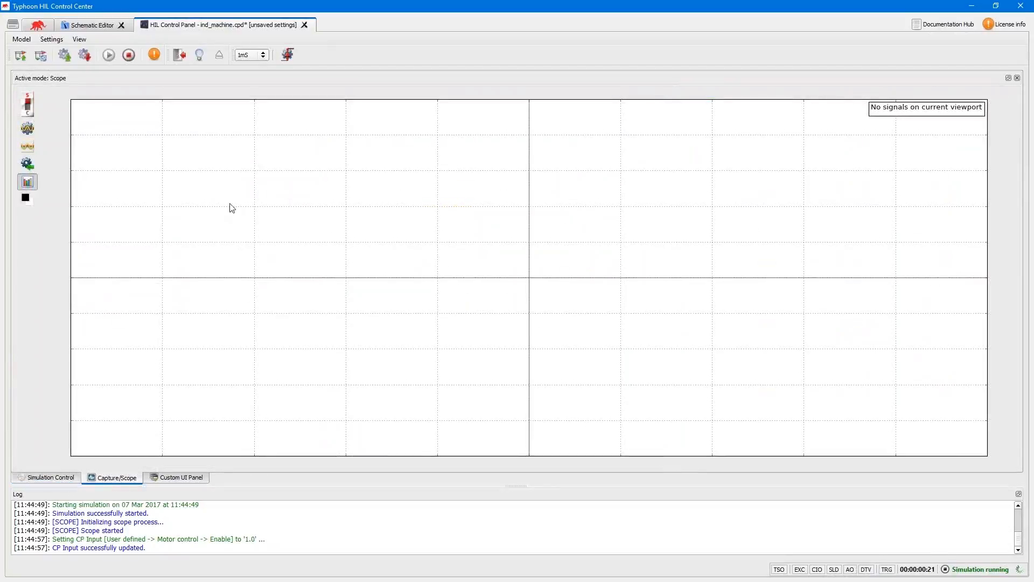
click(29, 131)
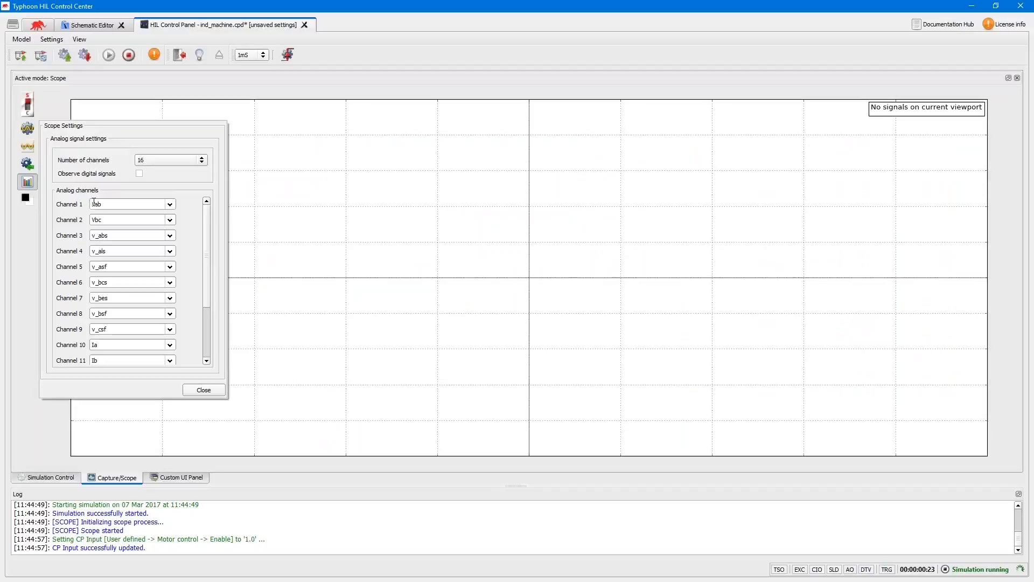
click(169, 219)
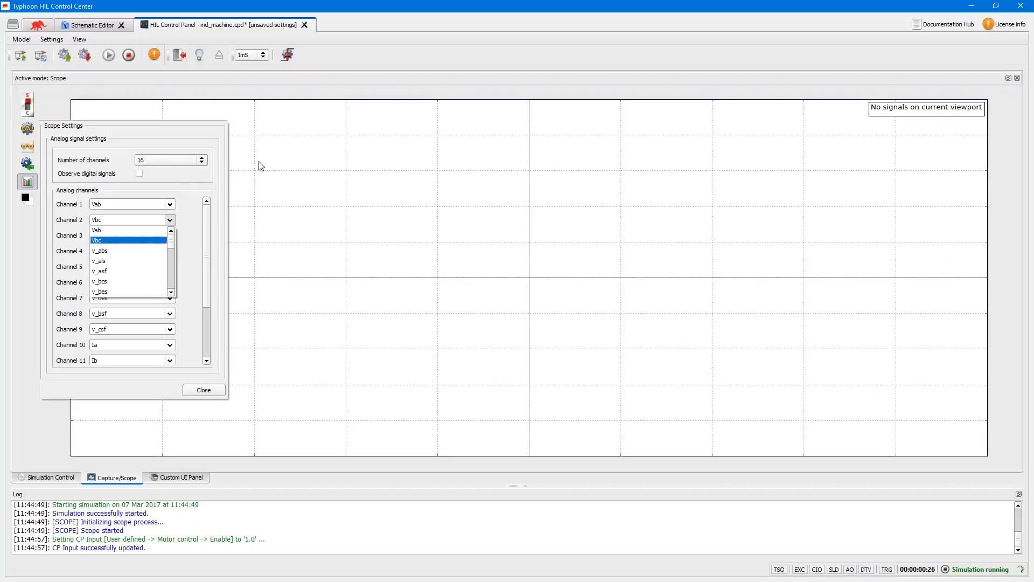
drag(173, 240, 174, 291)
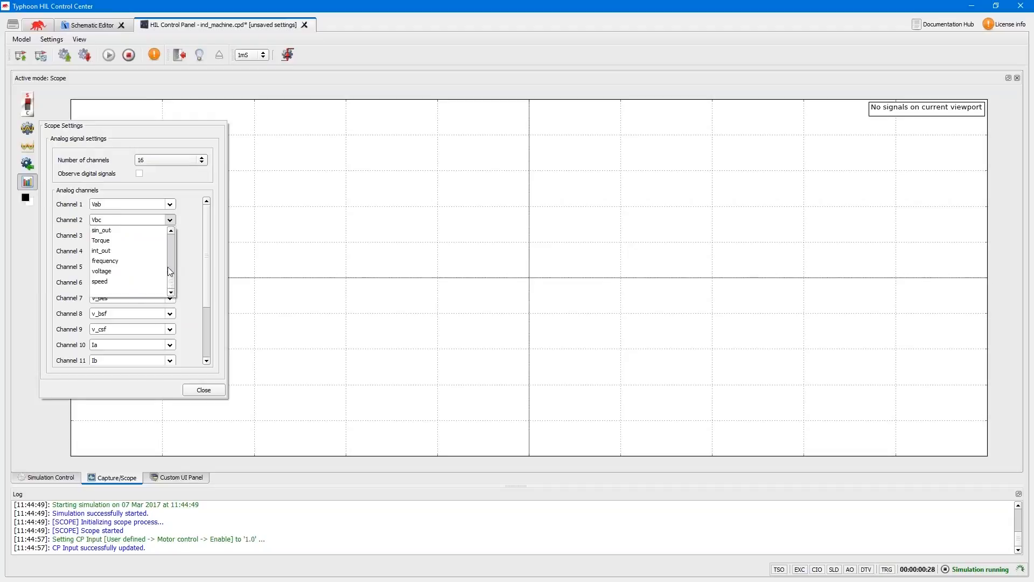
drag(171, 277, 171, 243)
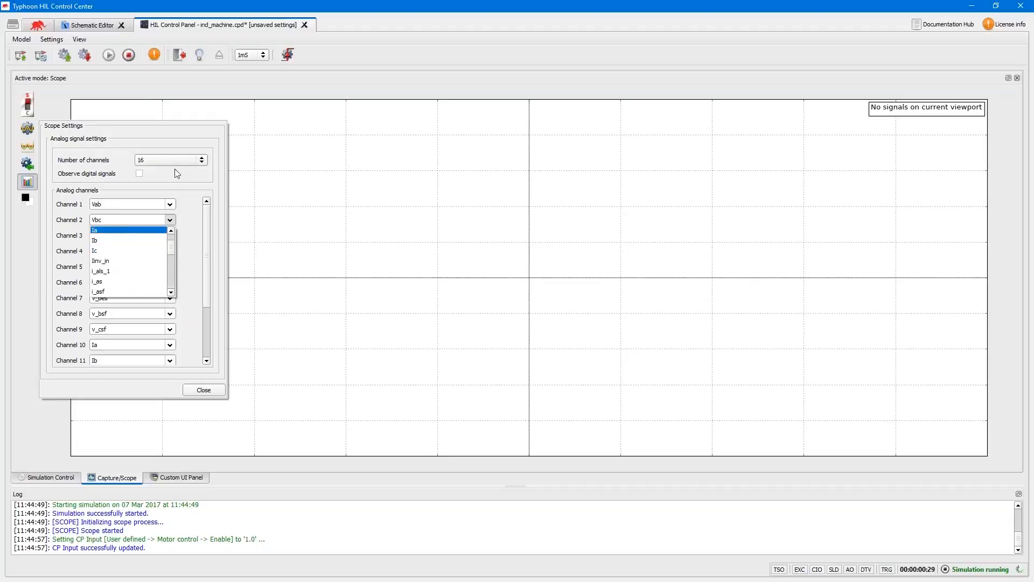
click(100, 232)
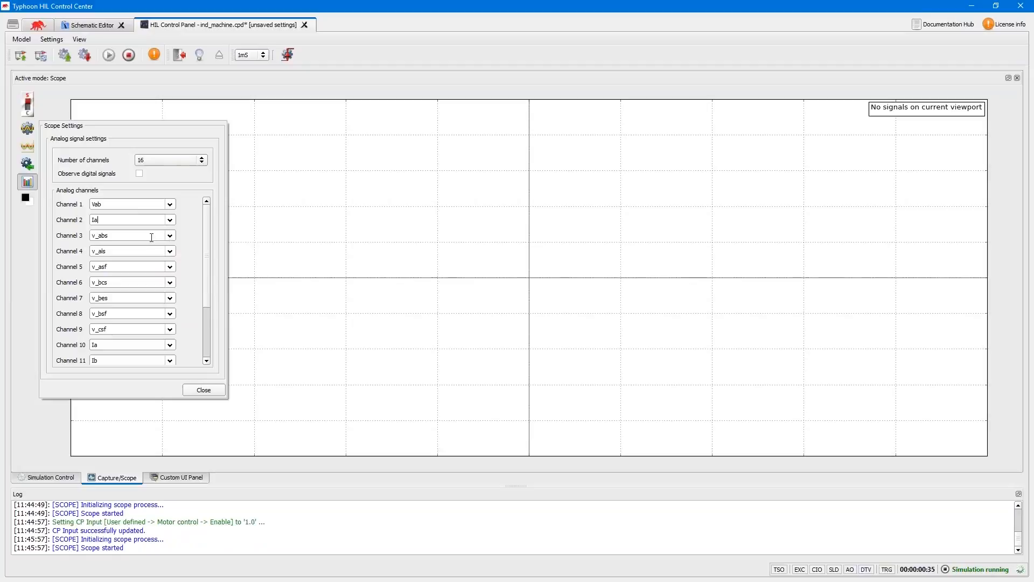
Assign the signal int_out to analog channel 3 and sin_out to analog channel 4, and close the scope settings
drag(141, 236, 14, 239)
text(int)
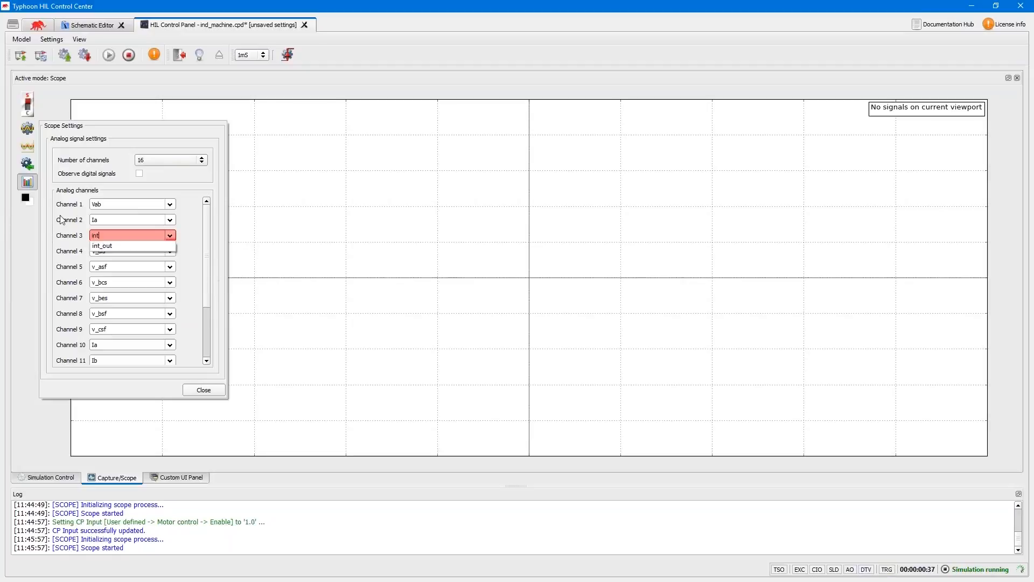
click(114, 247)
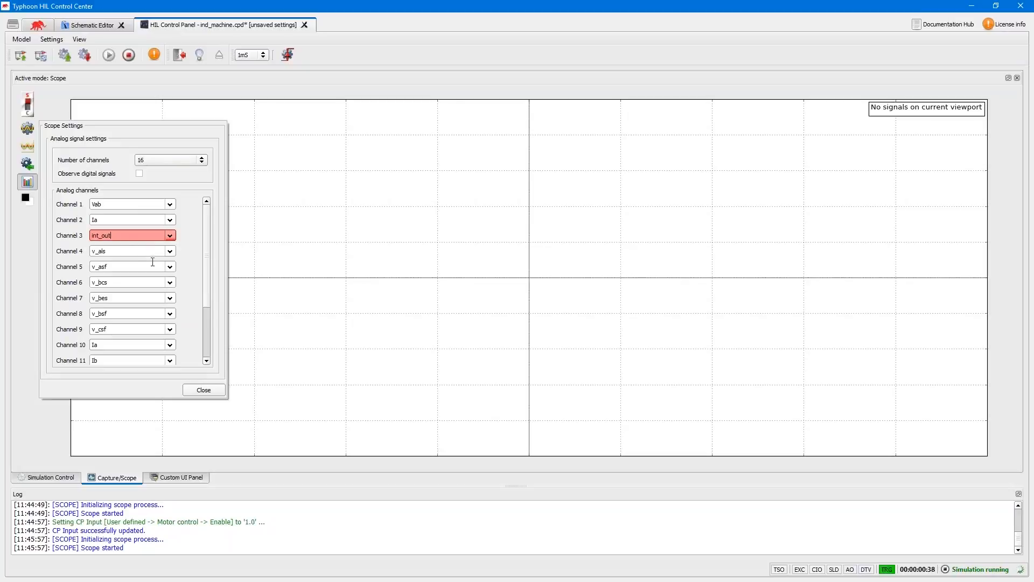
key(Return)
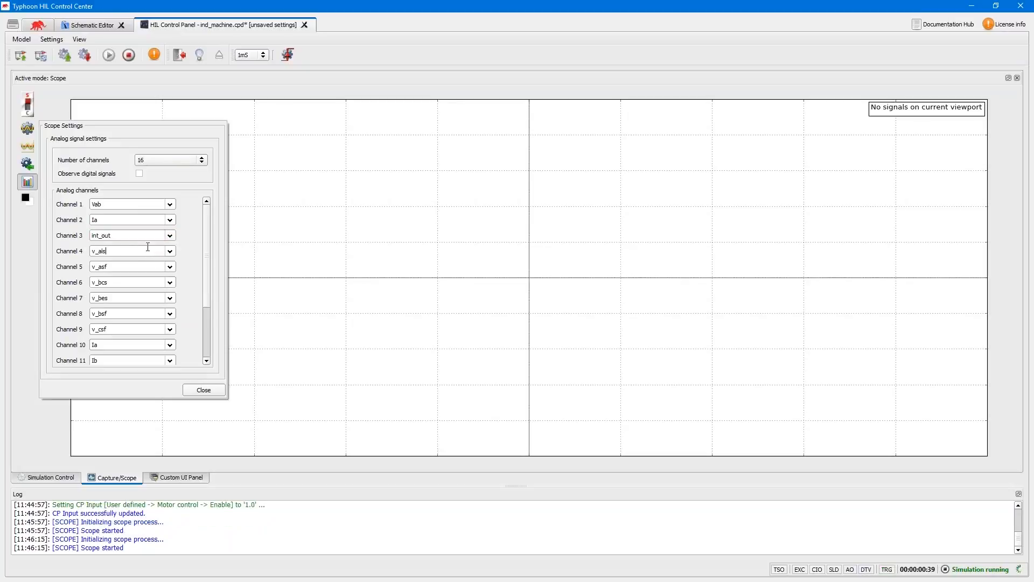
double_click(115, 252)
text(sin_out)
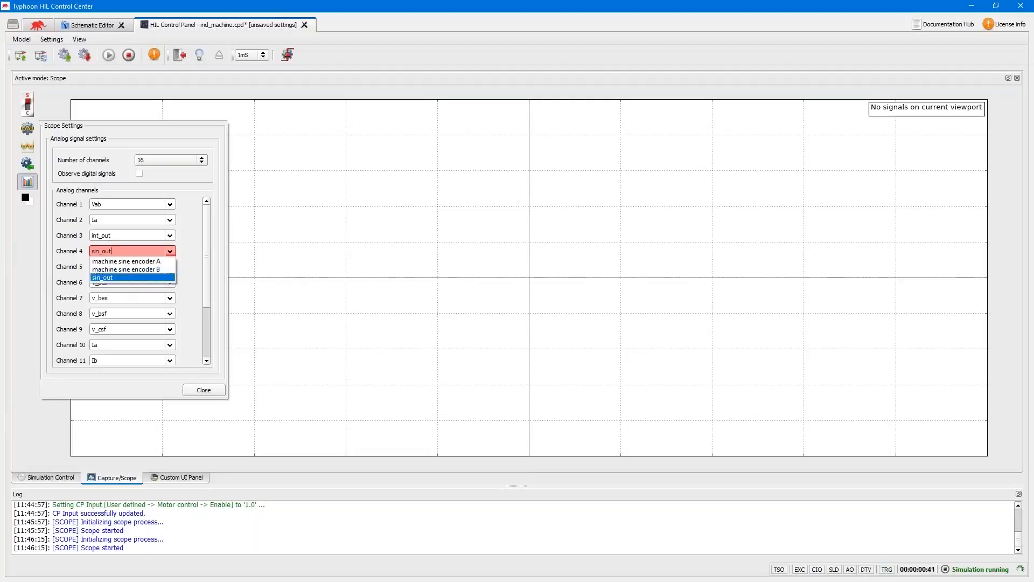
click(123, 278)
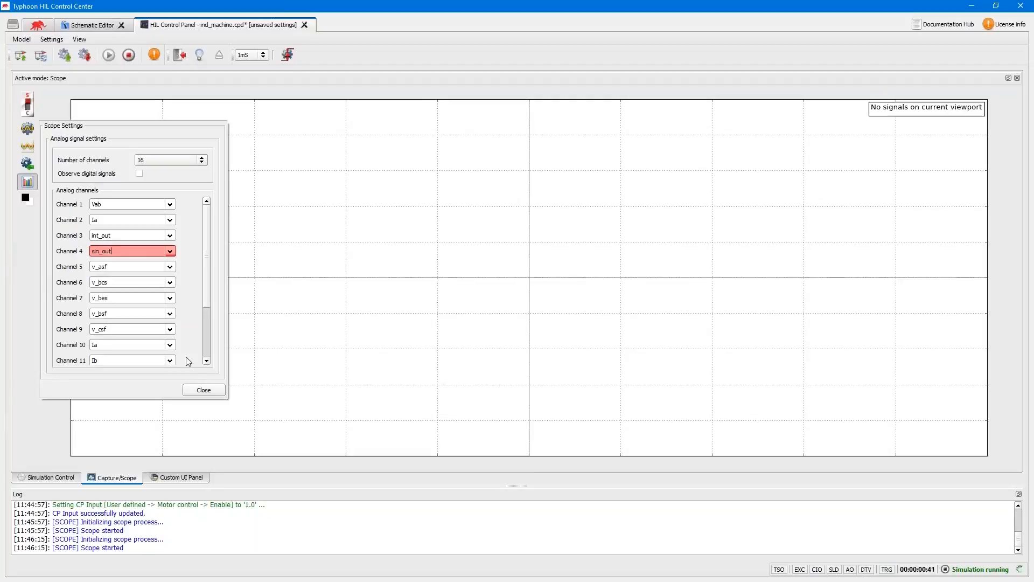
click(204, 390)
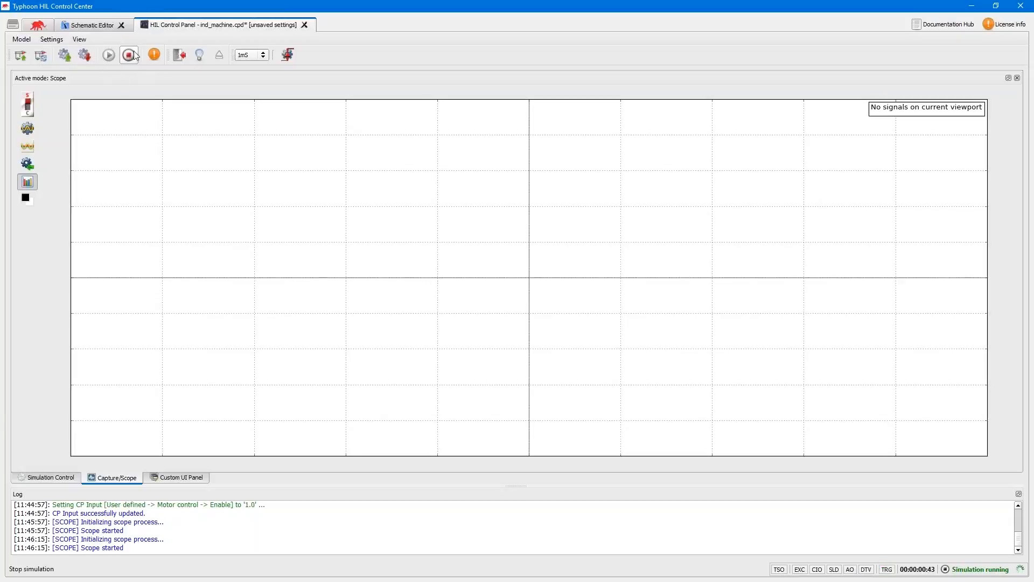
Split the scope into four viewports and show Vab in the first, Ia in the second and int_out in the third
click(27, 147)
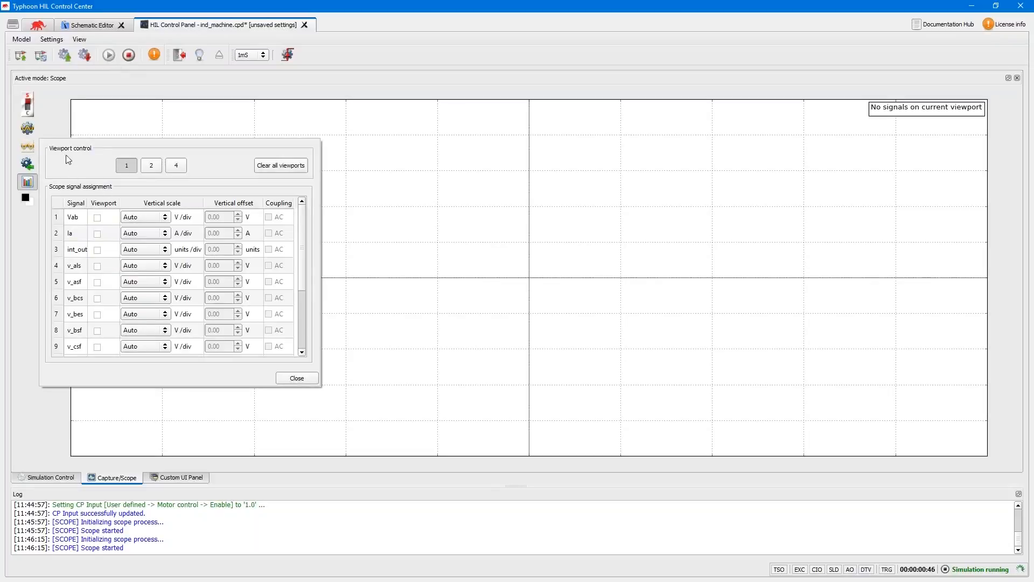
click(184, 169)
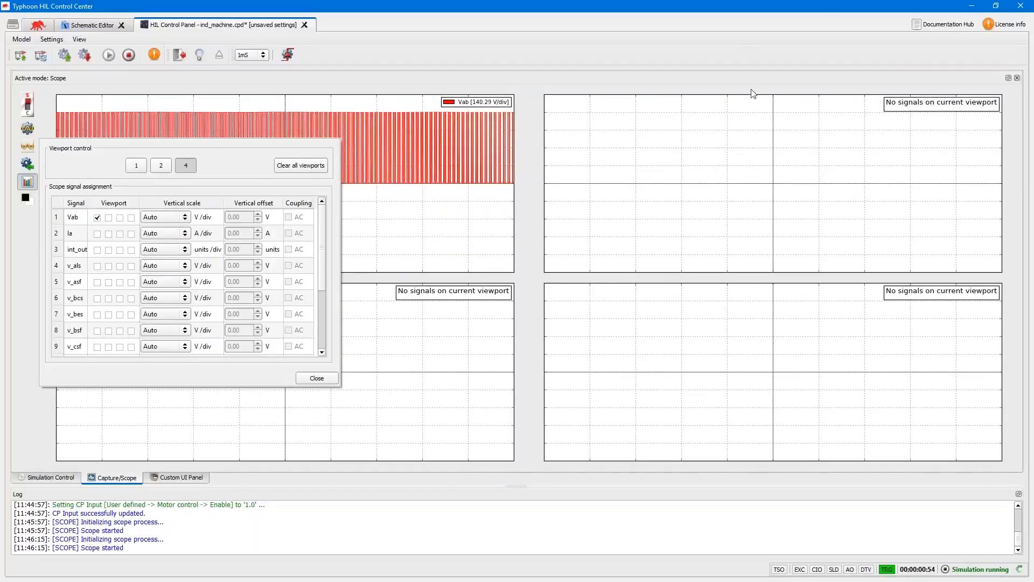
click(109, 233)
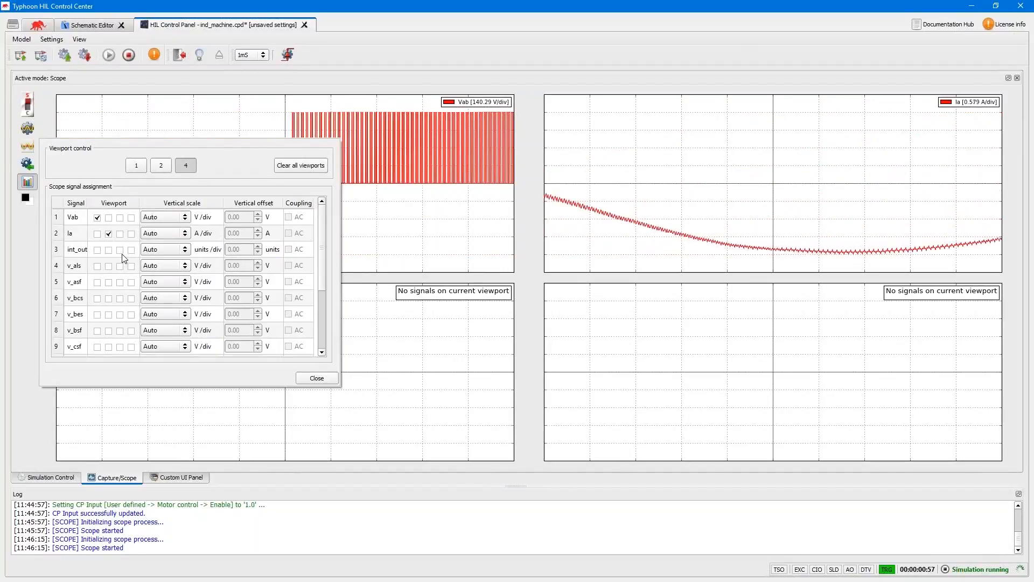
click(120, 250)
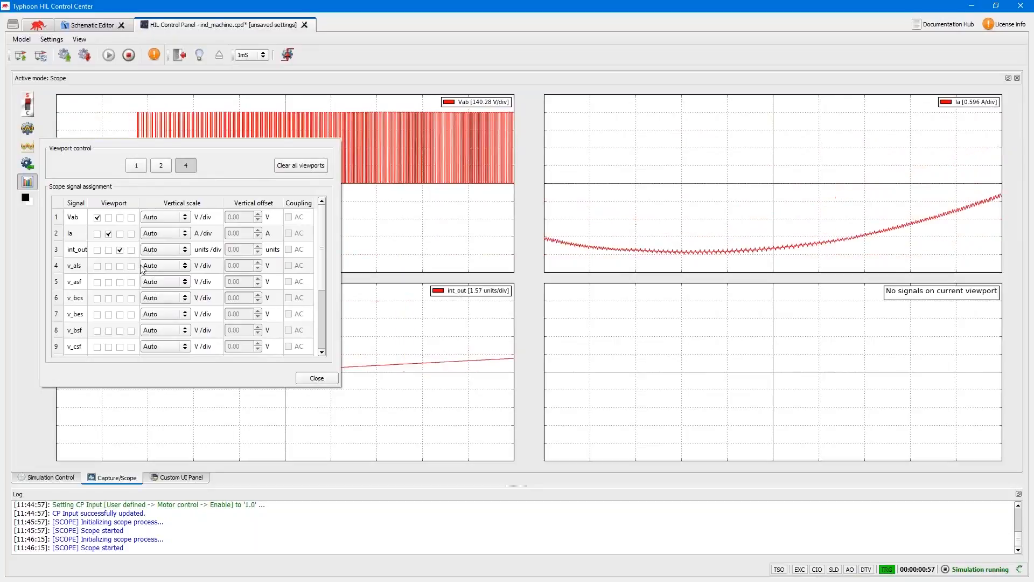
Look for sin_out in the viewport signal list and check the channel 4 assignment in the scope settings
scroll(326, 263, down, 1)
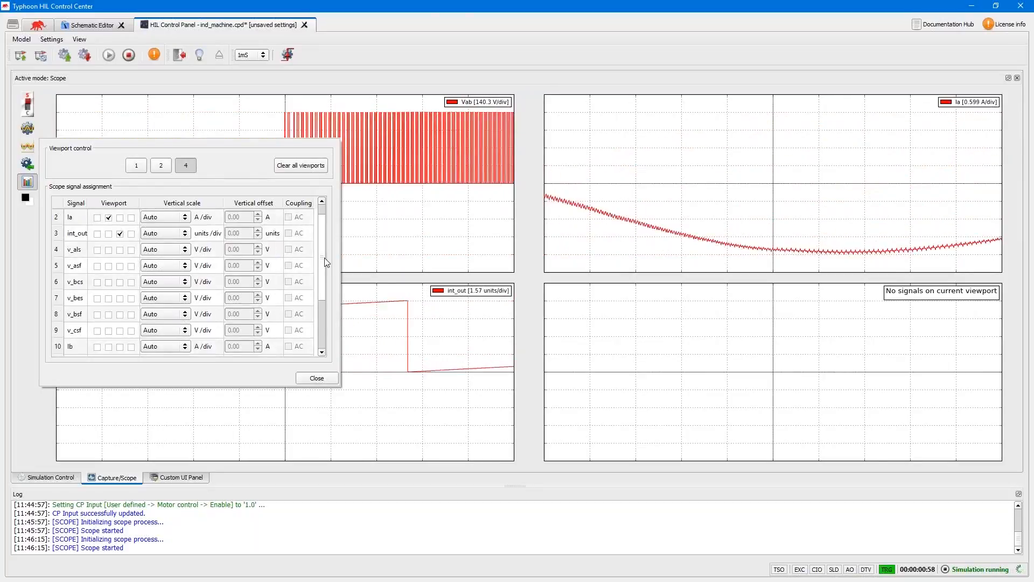
scroll(326, 262, down, 3)
scroll(328, 250, up, 4)
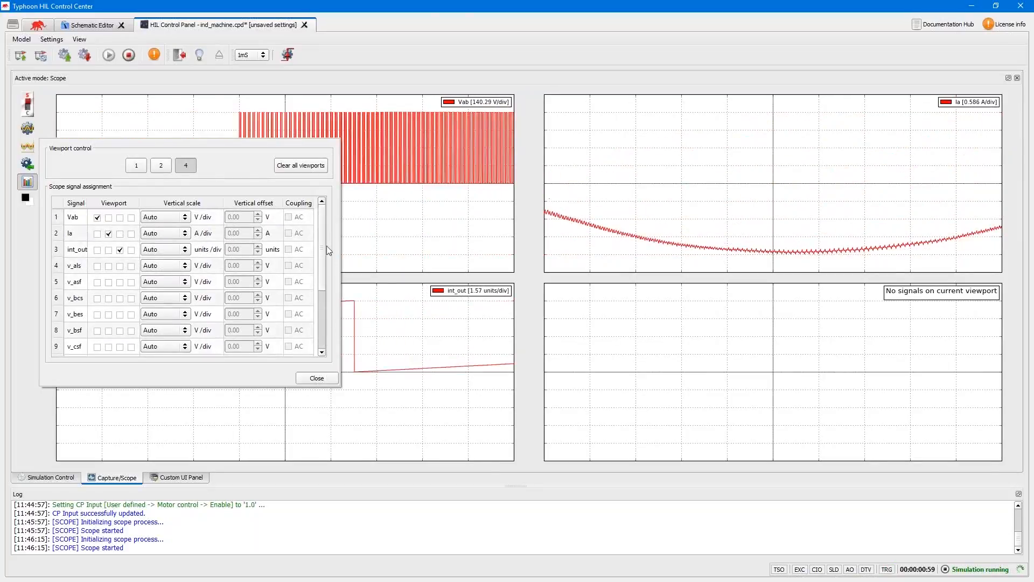
click(312, 378)
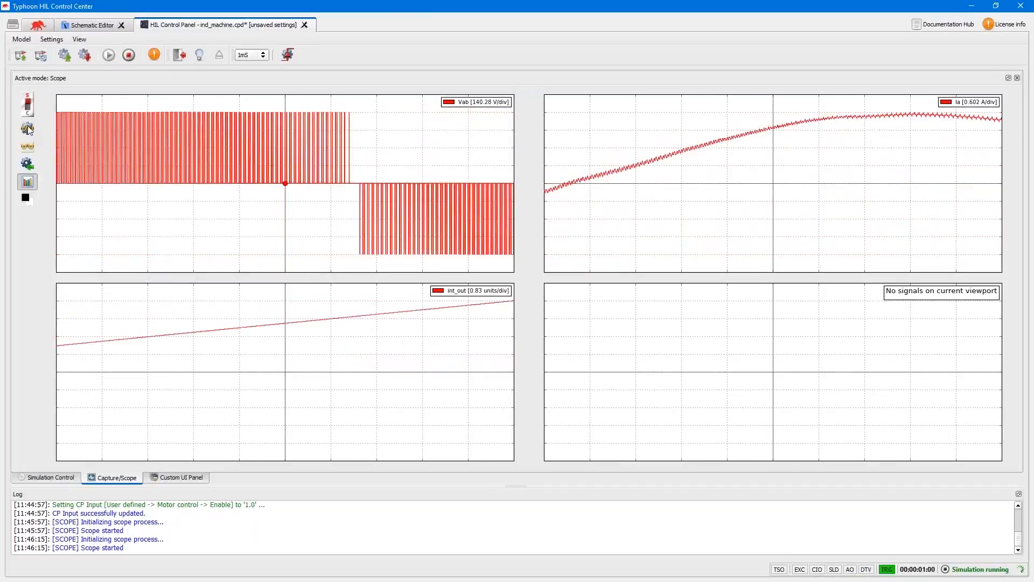
click(27, 128)
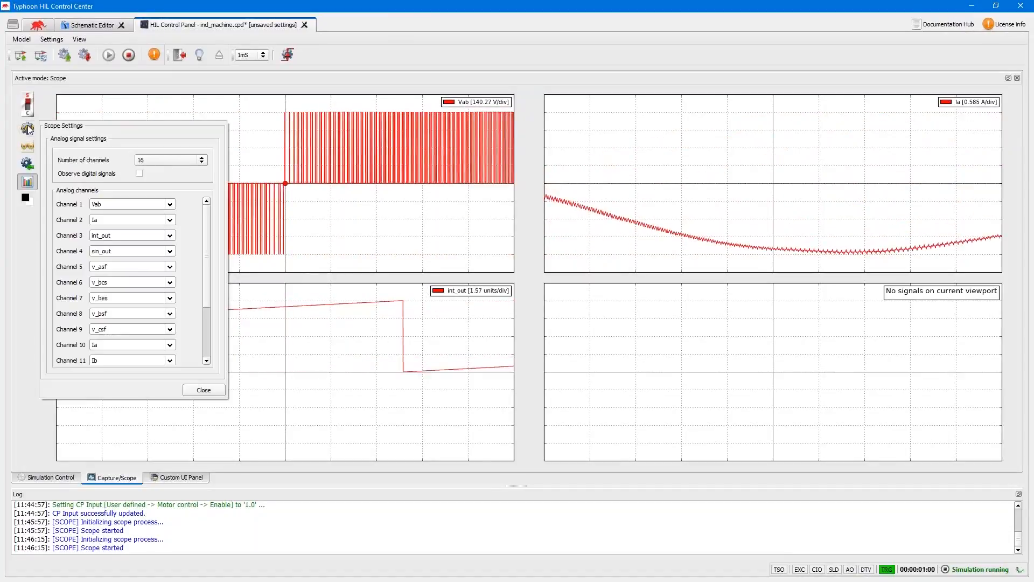
double_click(151, 250)
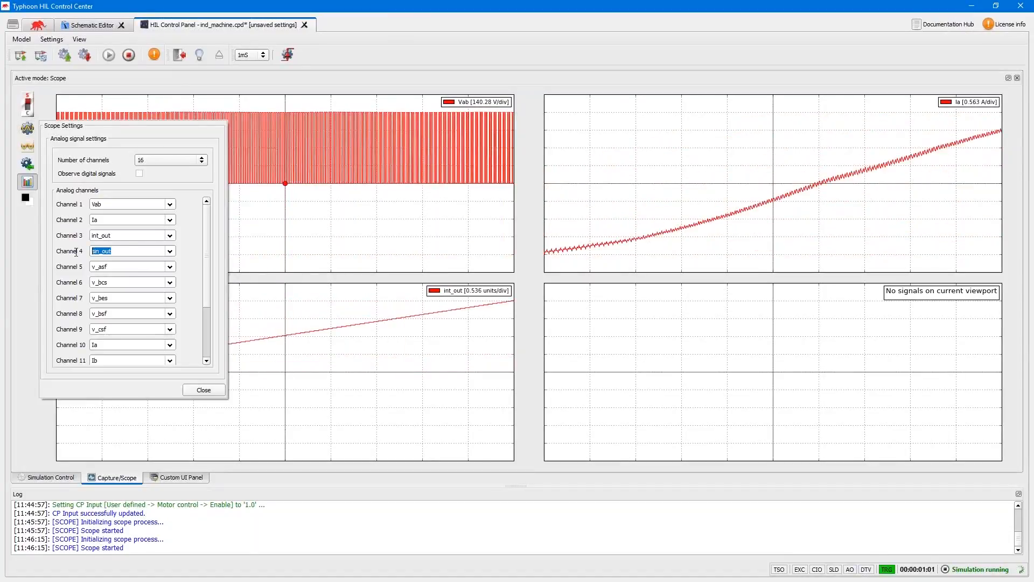
click(203, 391)
click(28, 146)
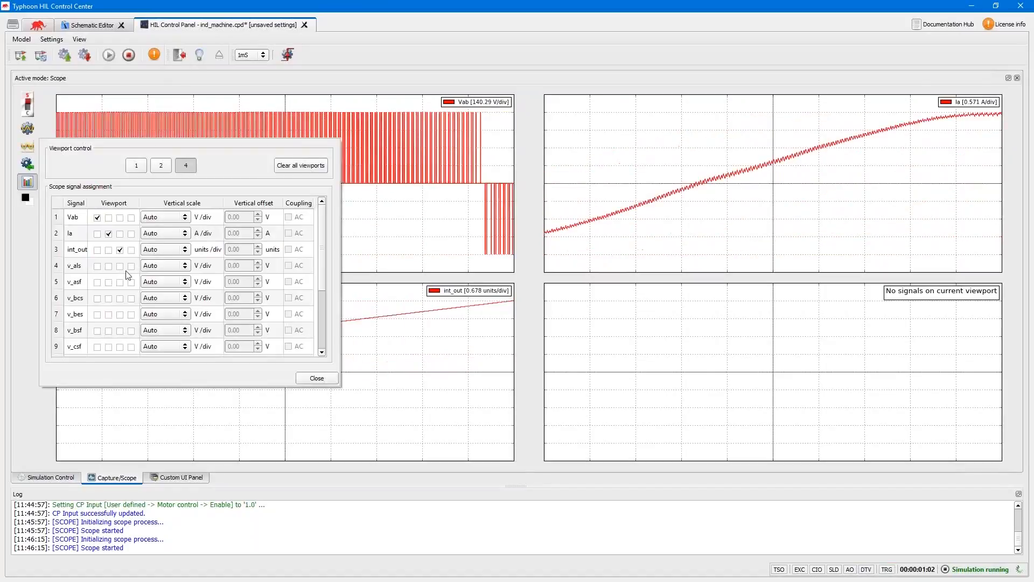
scroll(322, 253, down, 2)
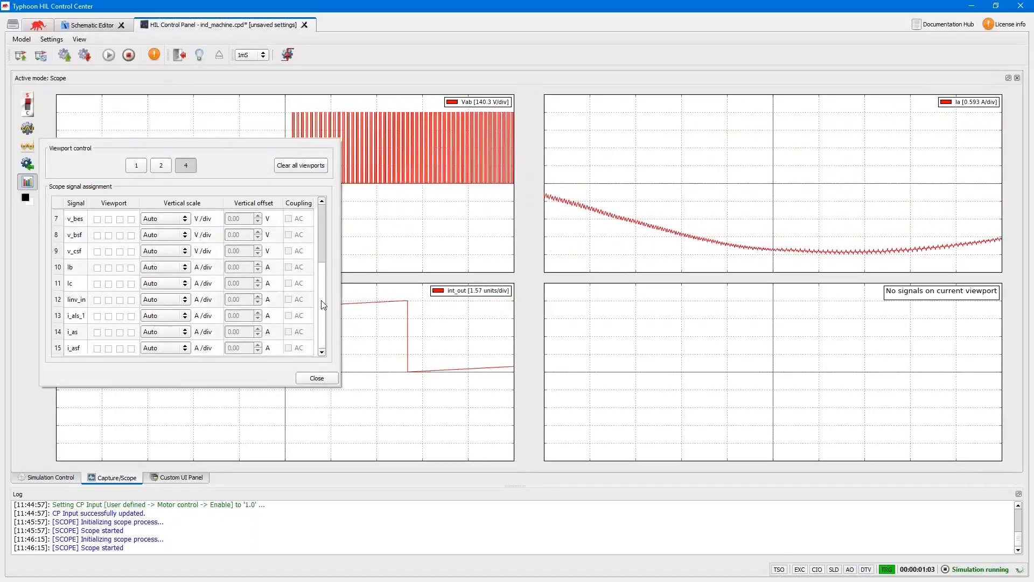
scroll(322, 290, up, 2)
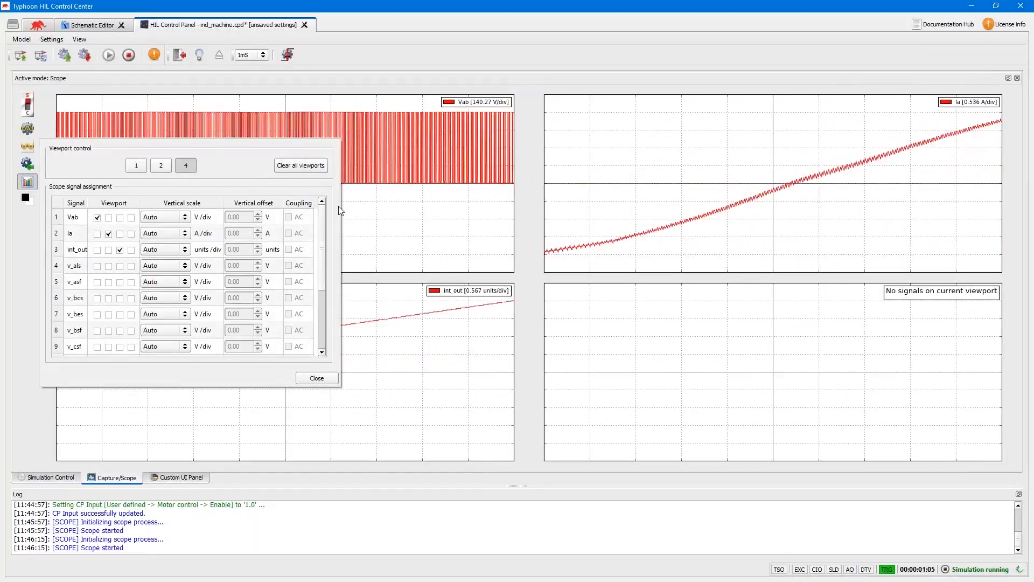
click(316, 377)
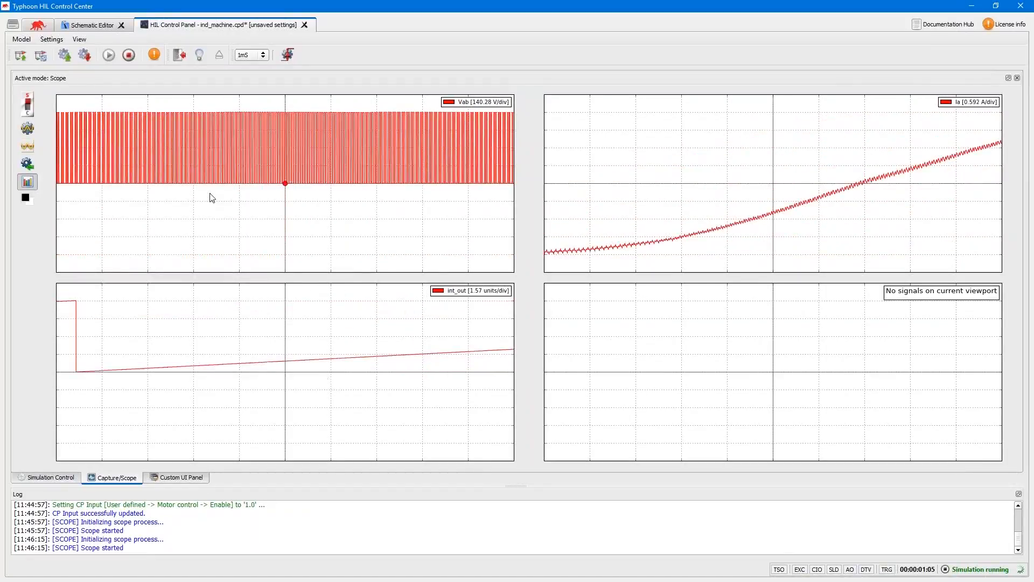
Restart the simulation and show the signal sin_out in the fourth viewport
click(128, 56)
click(109, 55)
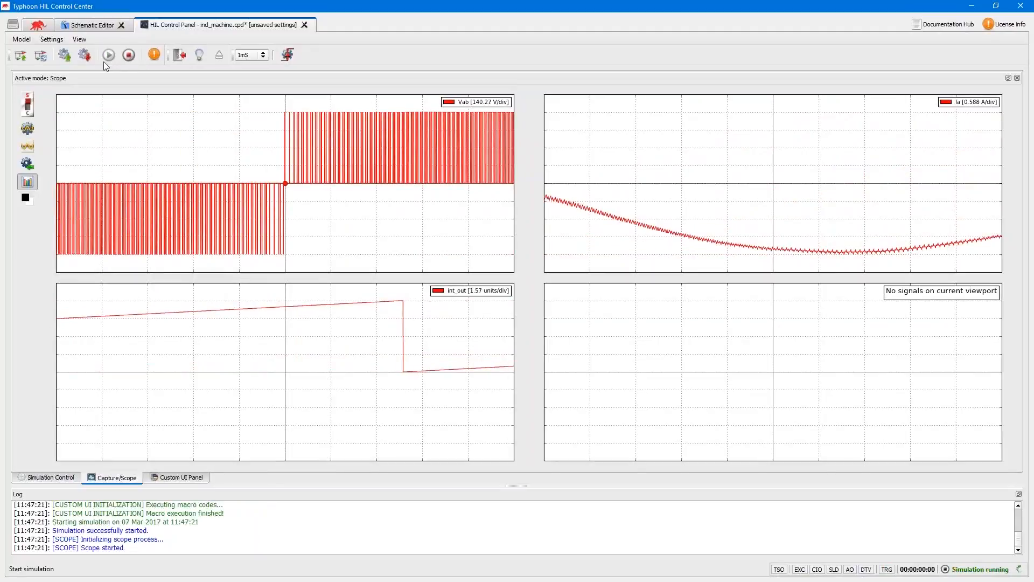
click(27, 128)
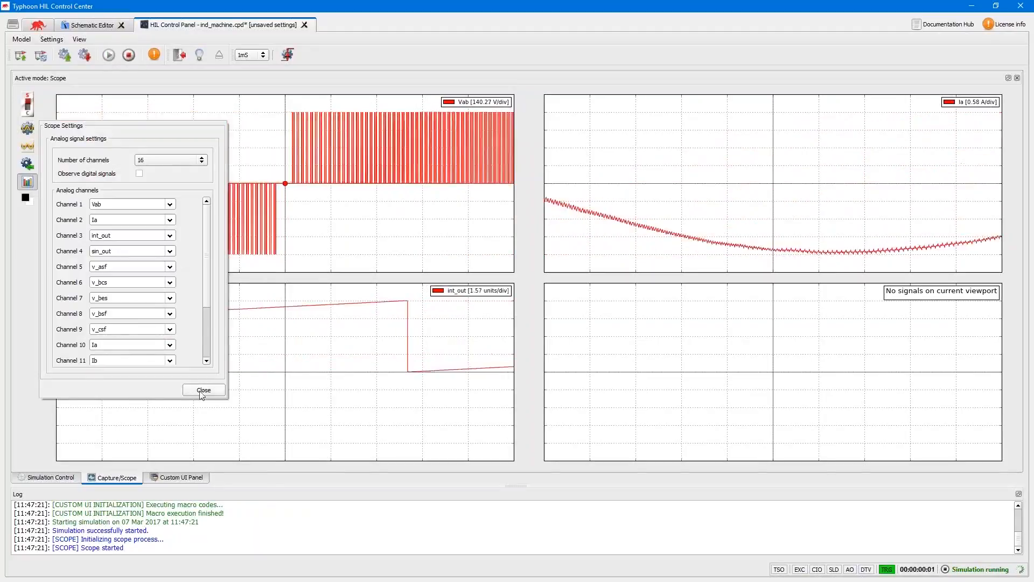
click(202, 394)
click(27, 146)
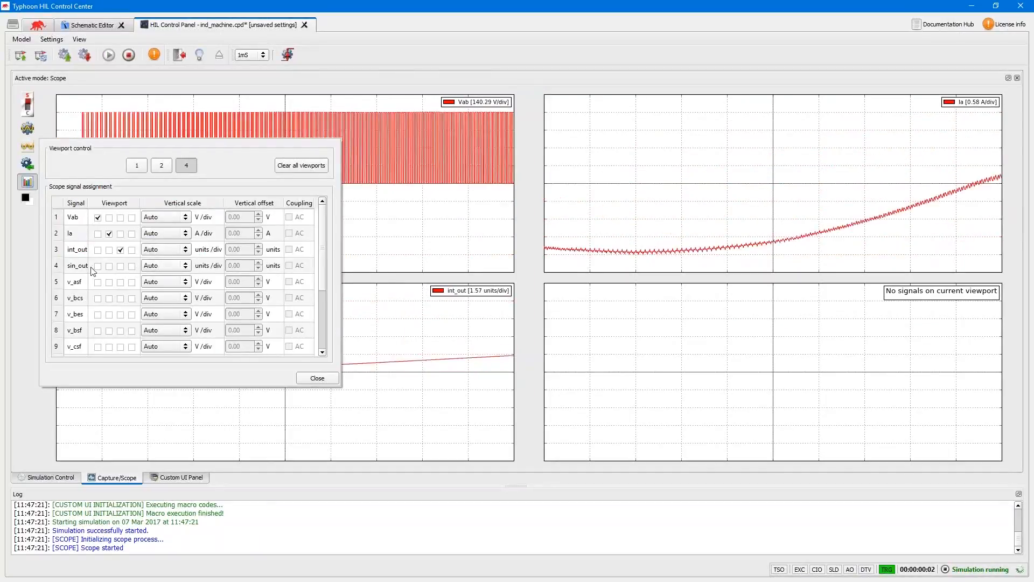
click(132, 265)
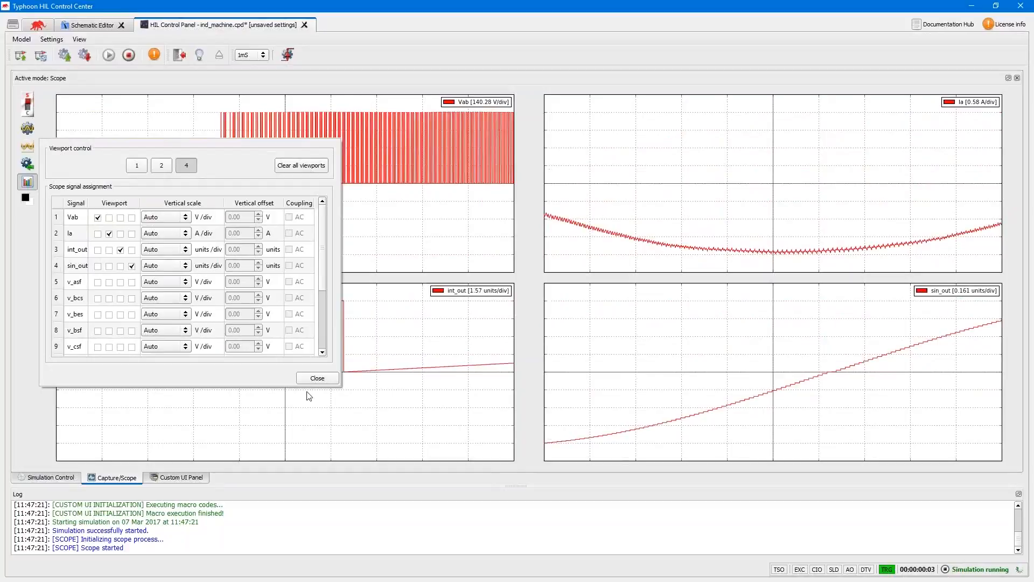
click(317, 377)
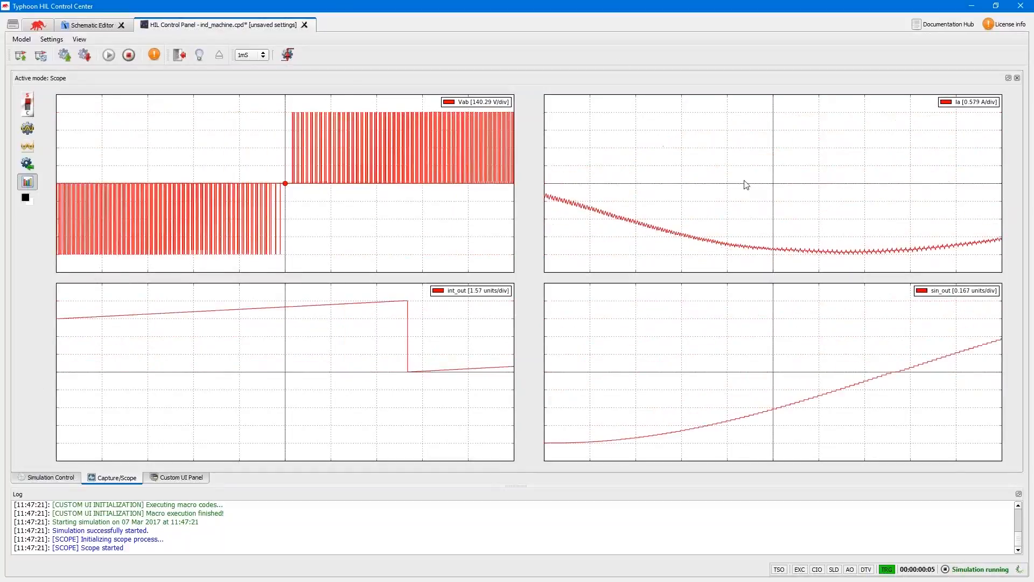
Set the trigger source to Ia and raise the trigger level on its waveform to about 2.5 divisions above zero
click(287, 56)
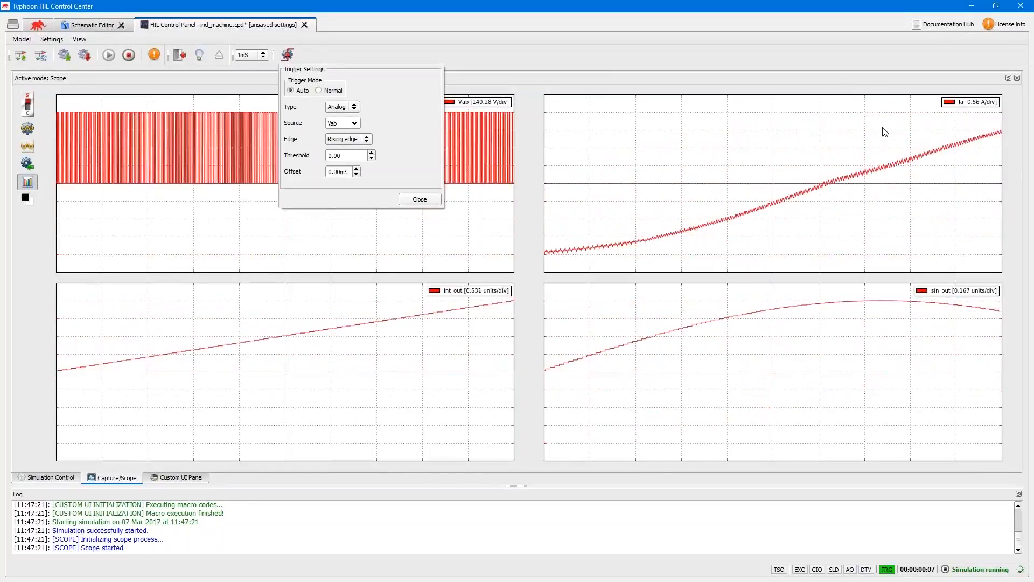
click(355, 124)
click(343, 133)
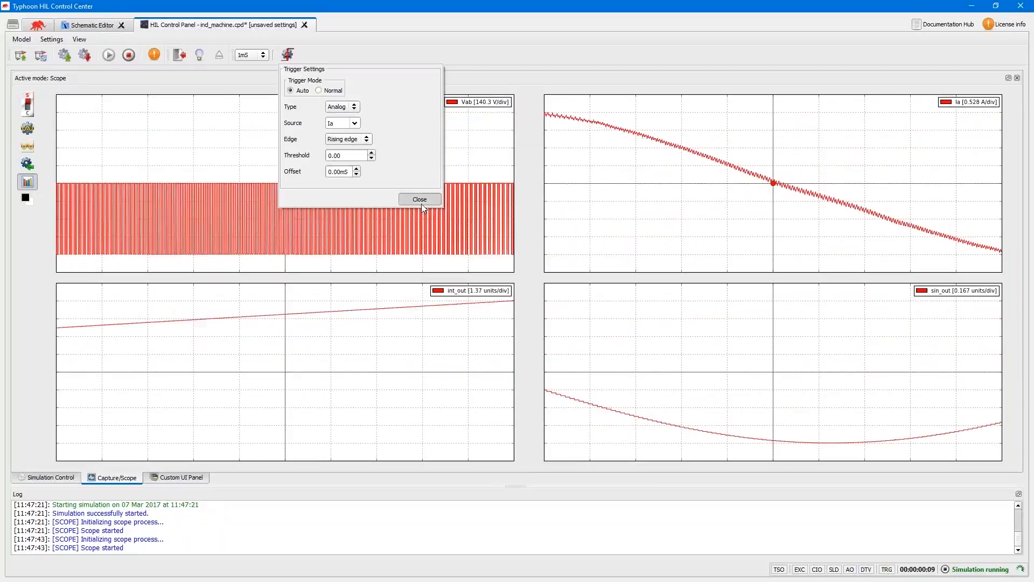
click(422, 203)
drag(775, 149, 774, 142)
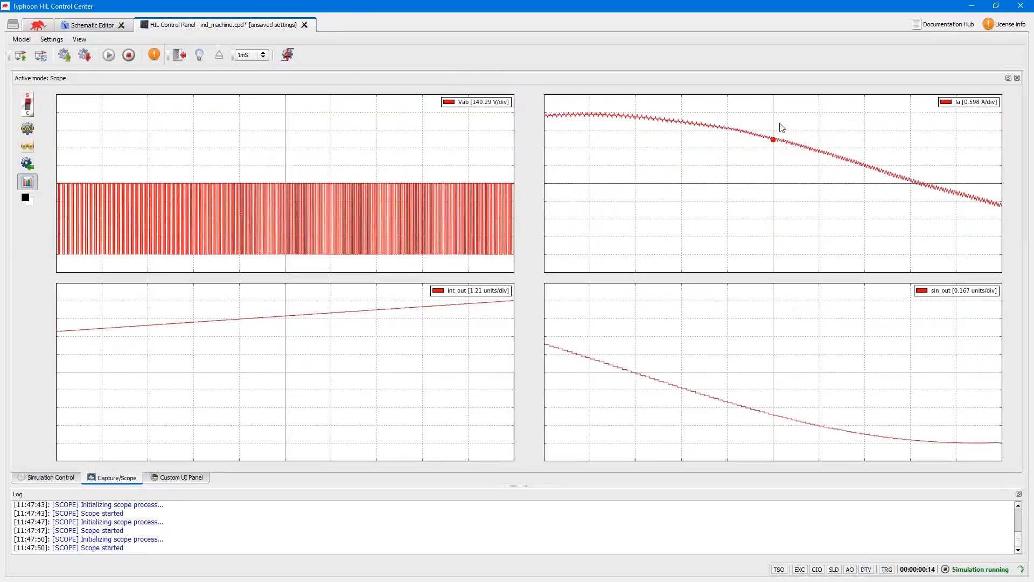
Switch from Scope to Capture mode and import the settings from Scope to Capture
click(28, 104)
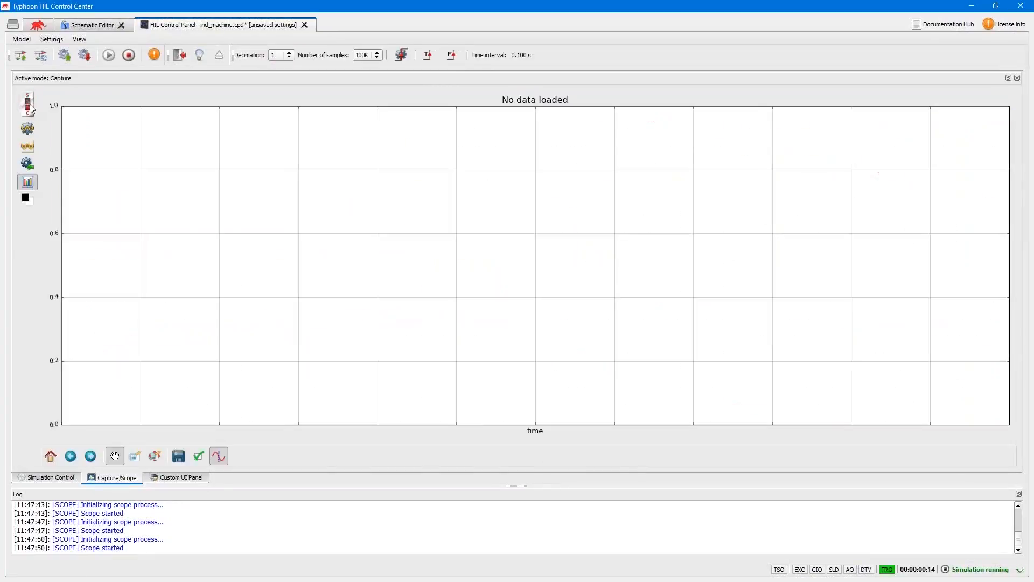
click(27, 163)
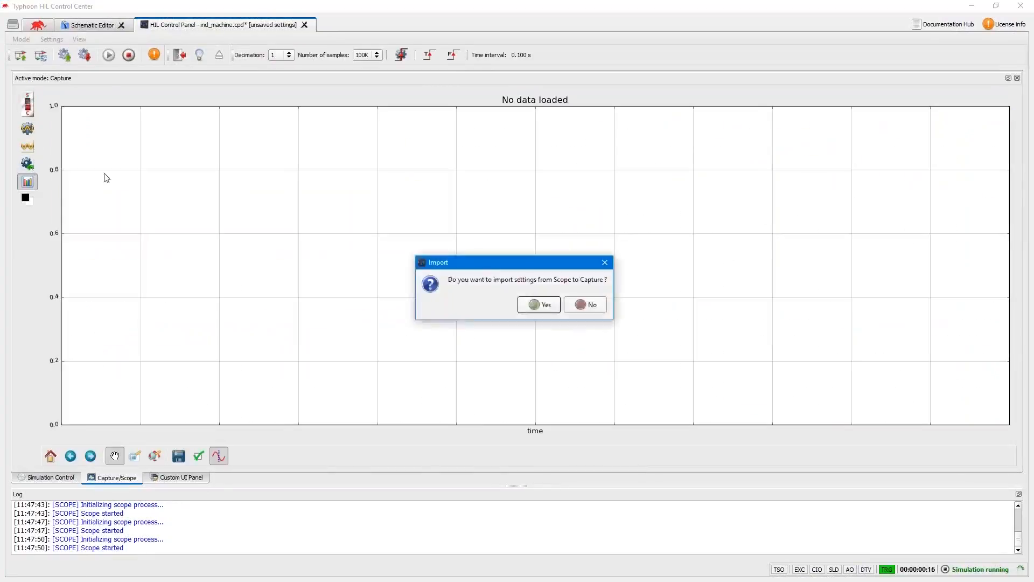
click(540, 305)
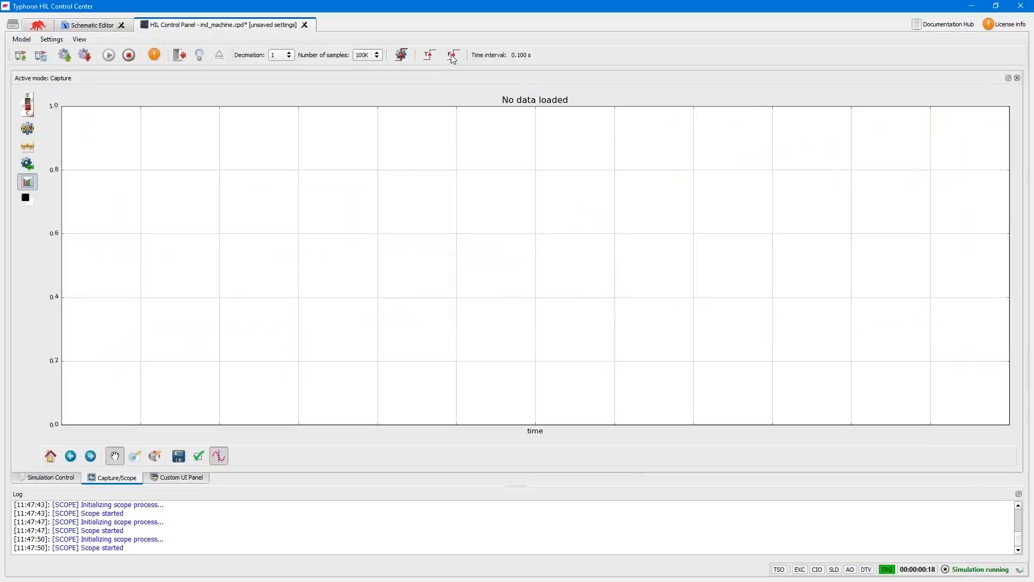
Run a triggered capture of the signals and accept the captured data
click(452, 56)
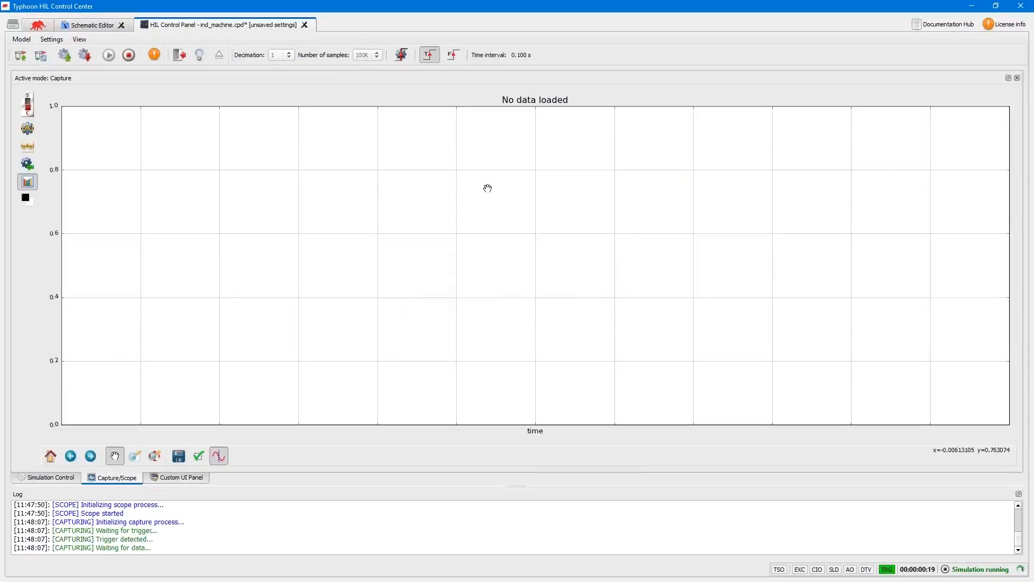
click(506, 311)
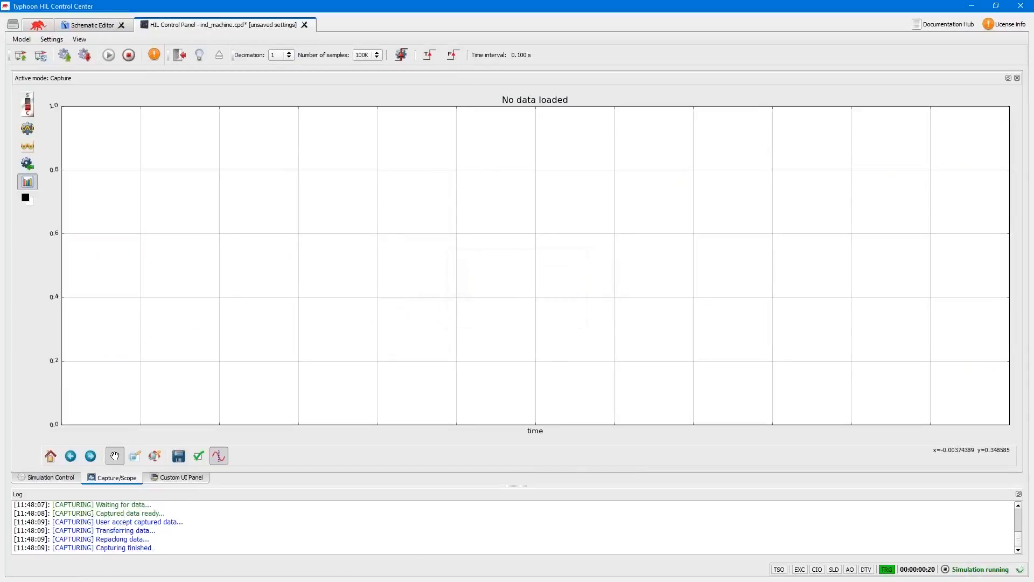